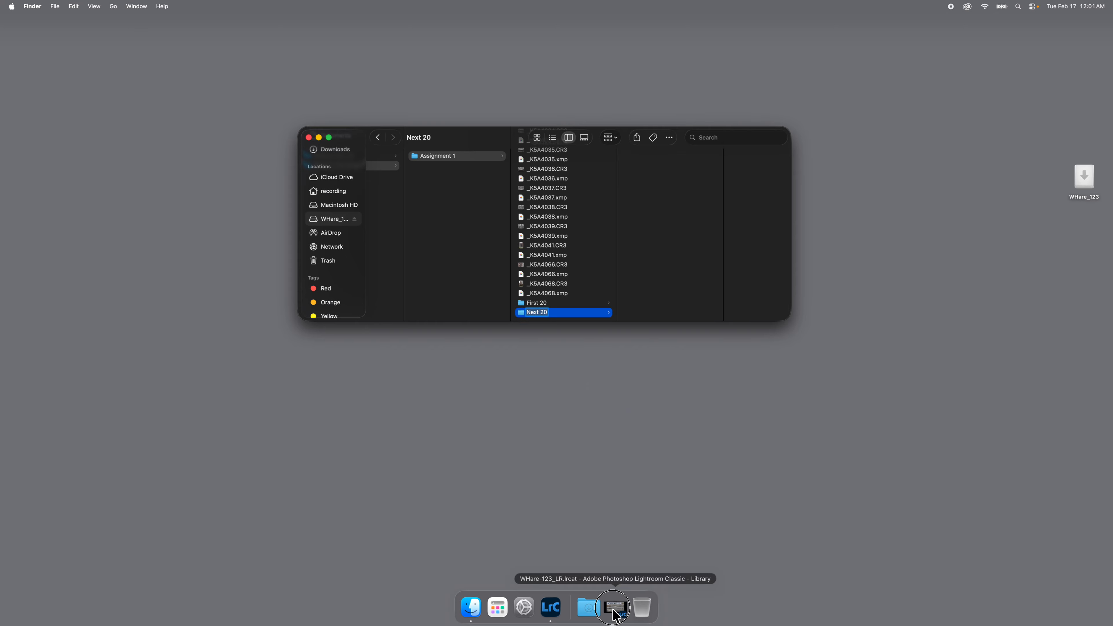
Switch to Lightroom Classic and show the photos of the Assignment 1 folder
{"action": "left_click", "coordinate": [622, 616]}
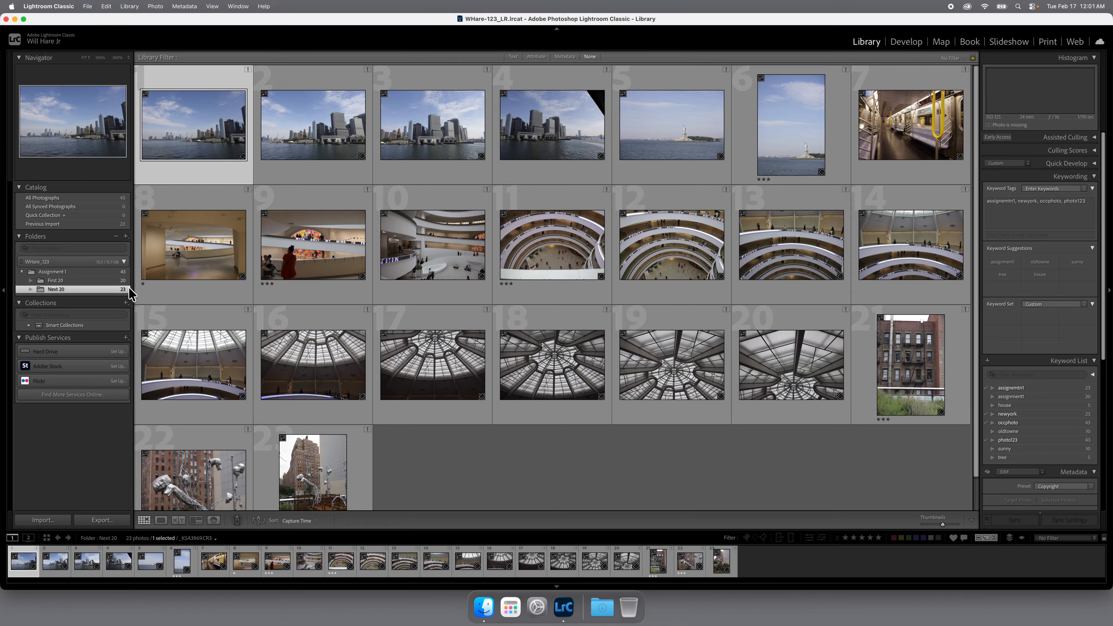
{"action": "left_click", "coordinate": [79, 272]}
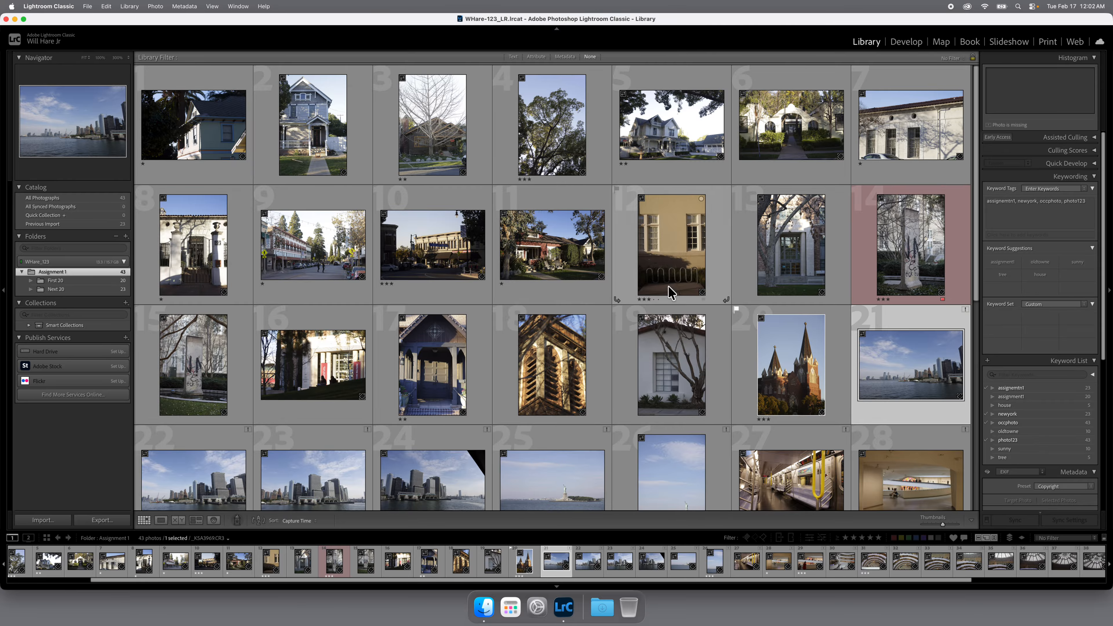
Relink the missing photo to the file _KSA4031.CR3 in the Assignment 1 folder
{"action": "scroll", "coordinate": [912, 357], "scroll_direction": "down", "scroll_amount": 6}
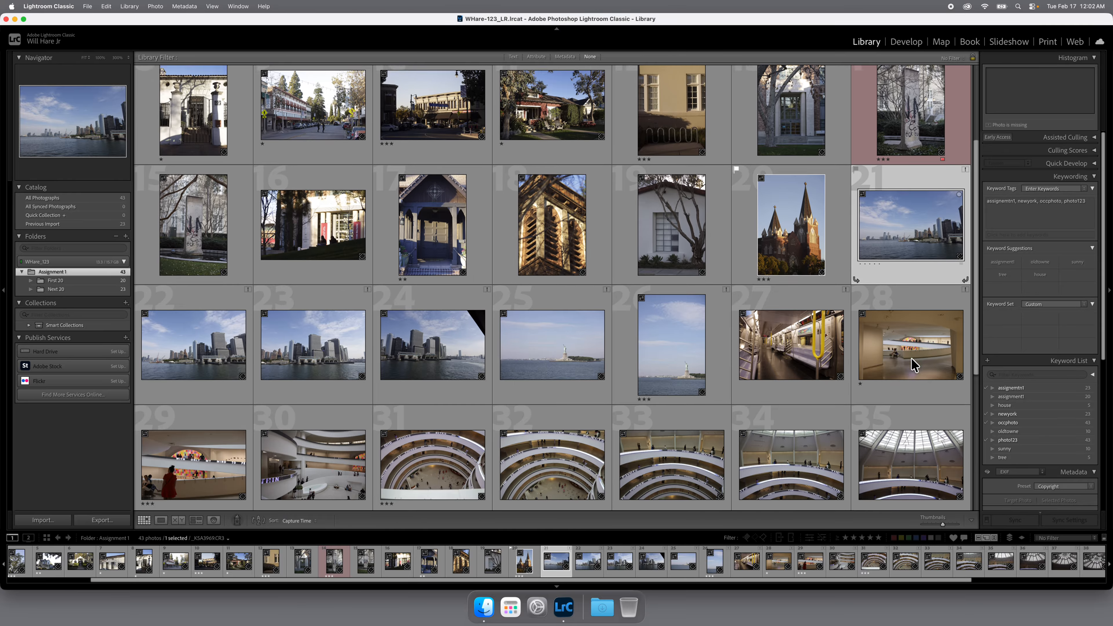
{"action": "scroll", "coordinate": [661, 304], "scroll_direction": "down", "scroll_amount": 1}
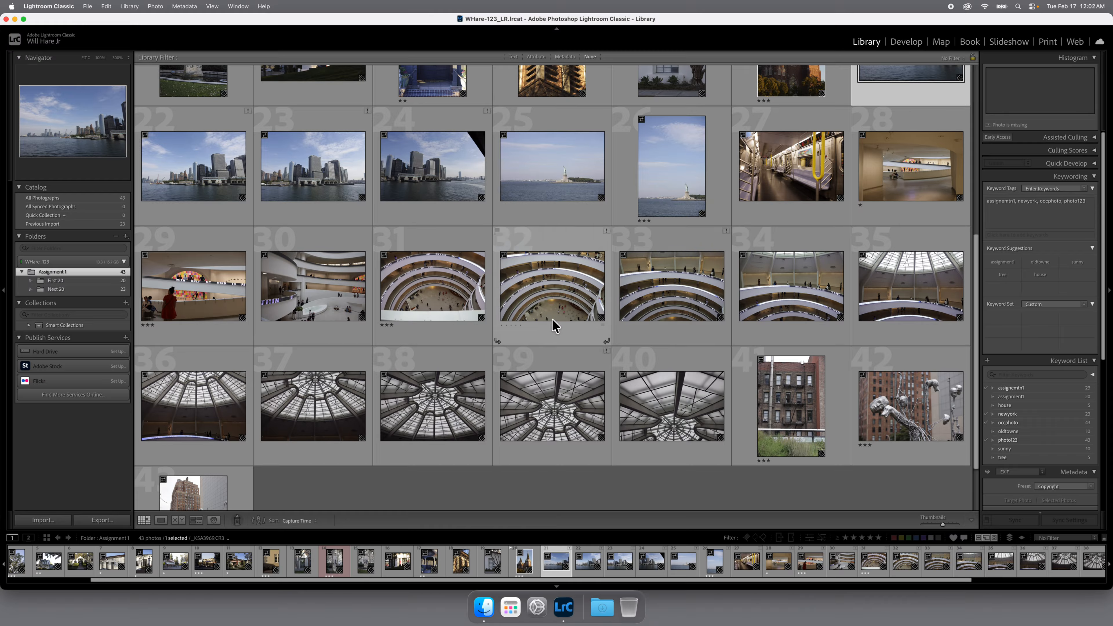
{"action": "left_click", "coordinate": [607, 232]}
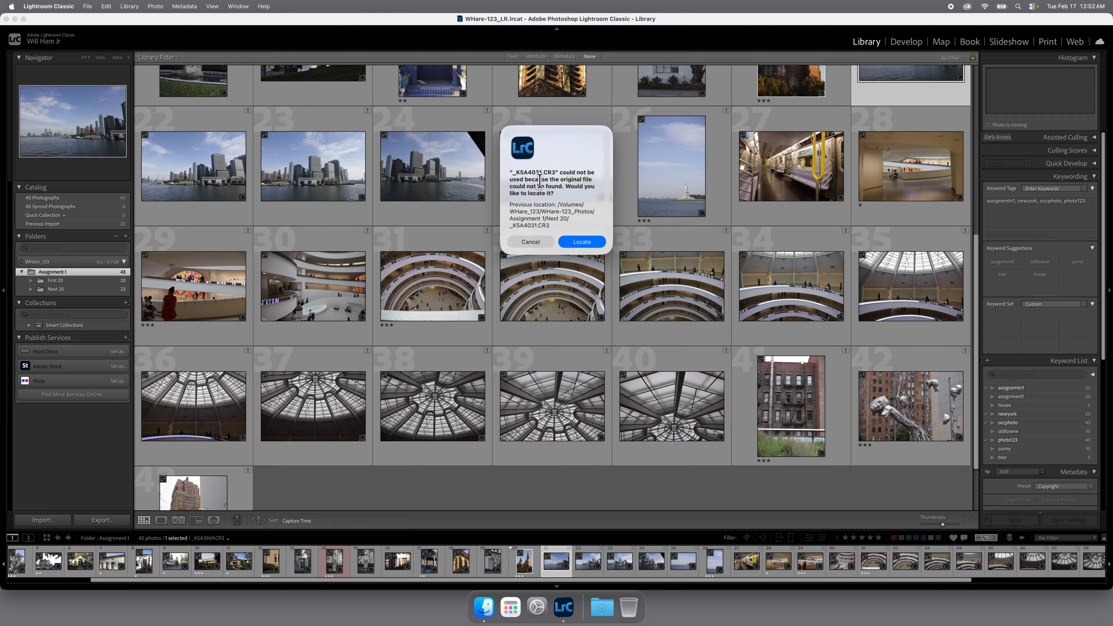
{"action": "left_click", "coordinate": [583, 244]}
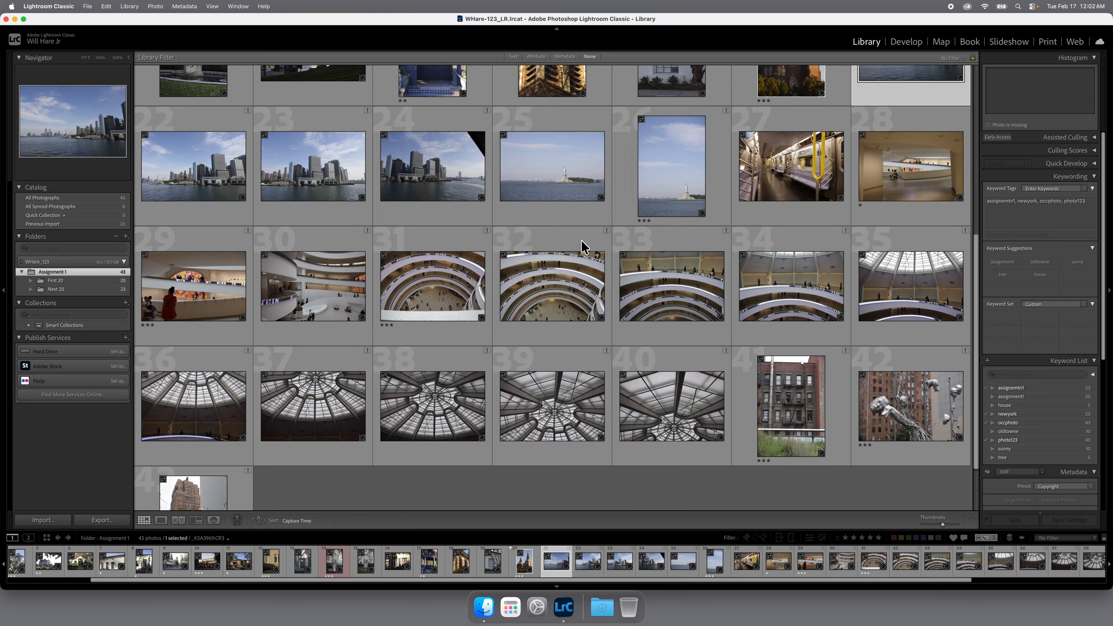
{"action": "left_click", "coordinate": [479, 147]}
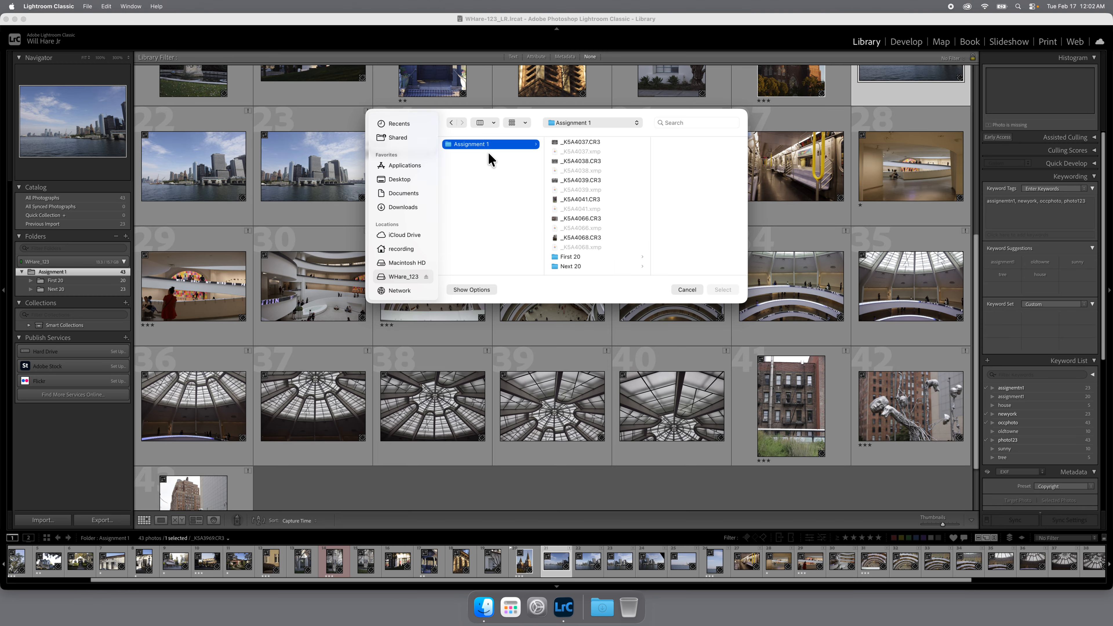
{"action": "scroll", "coordinate": [574, 172], "scroll_direction": "up", "scroll_amount": 3}
{"action": "scroll", "coordinate": [577, 173], "scroll_direction": "up", "scroll_amount": 3}
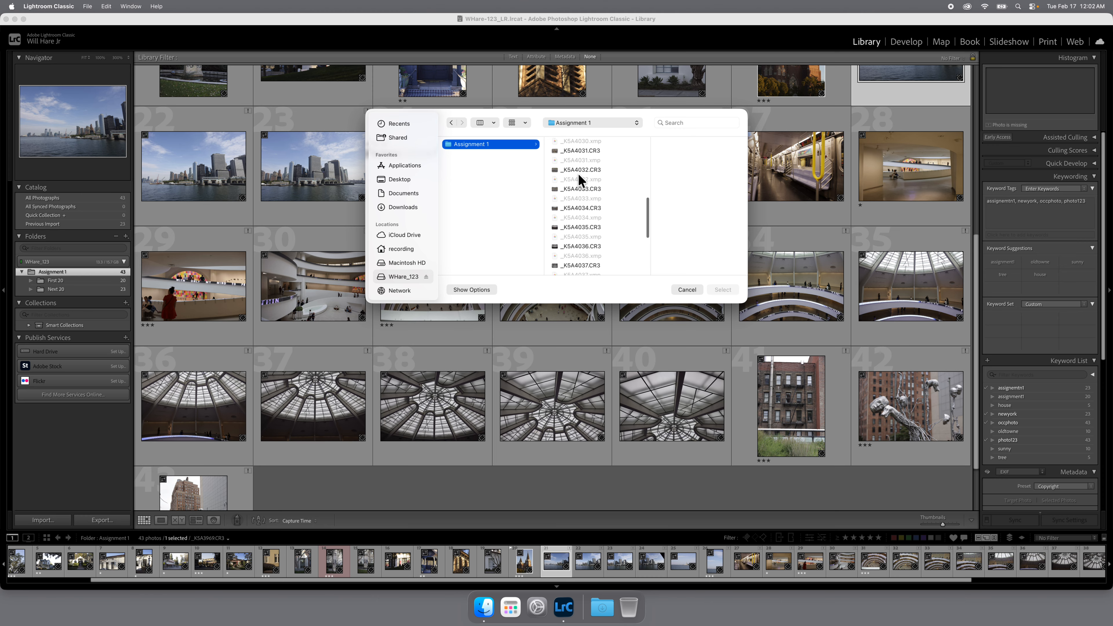
{"action": "left_click", "coordinate": [557, 159]}
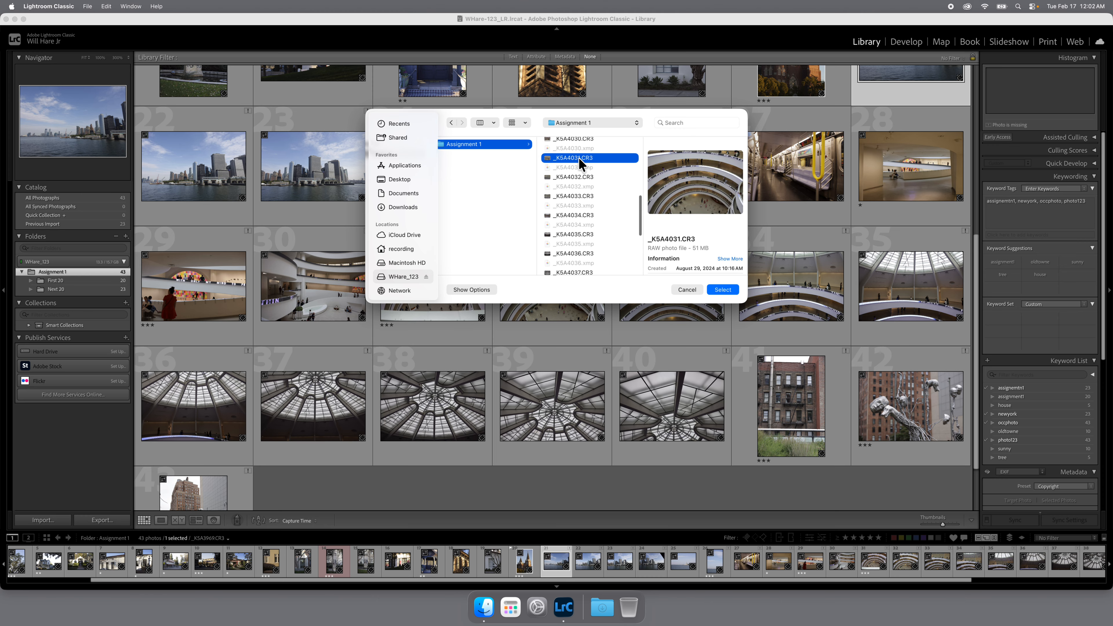
{"action": "left_click", "coordinate": [723, 290]}
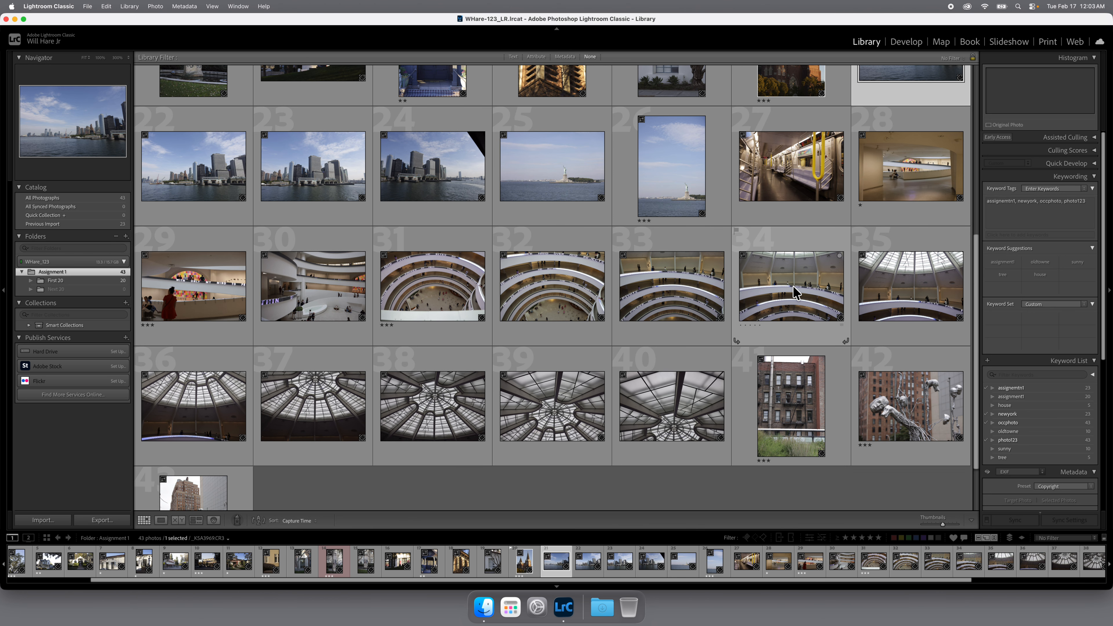
Move all photos from the First 20 folder into the Assignment 1 folder on disk
{"action": "scroll", "coordinate": [346, 307], "scroll_direction": "up", "scroll_amount": 3}
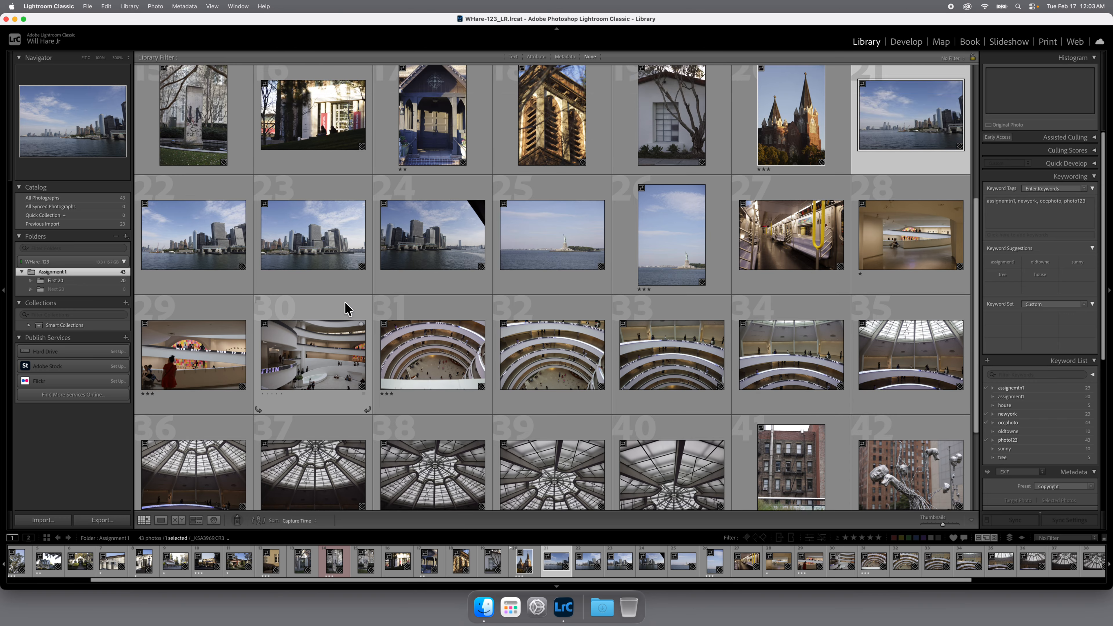
{"action": "scroll", "coordinate": [346, 307], "scroll_direction": "up", "scroll_amount": 6}
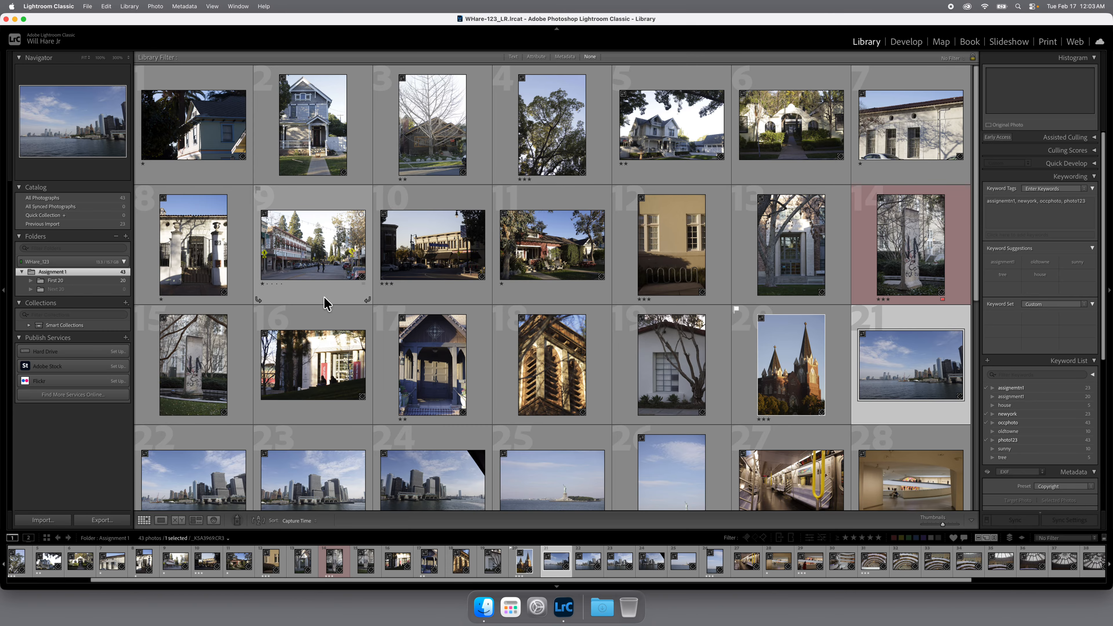
{"action": "left_click", "coordinate": [71, 281]}
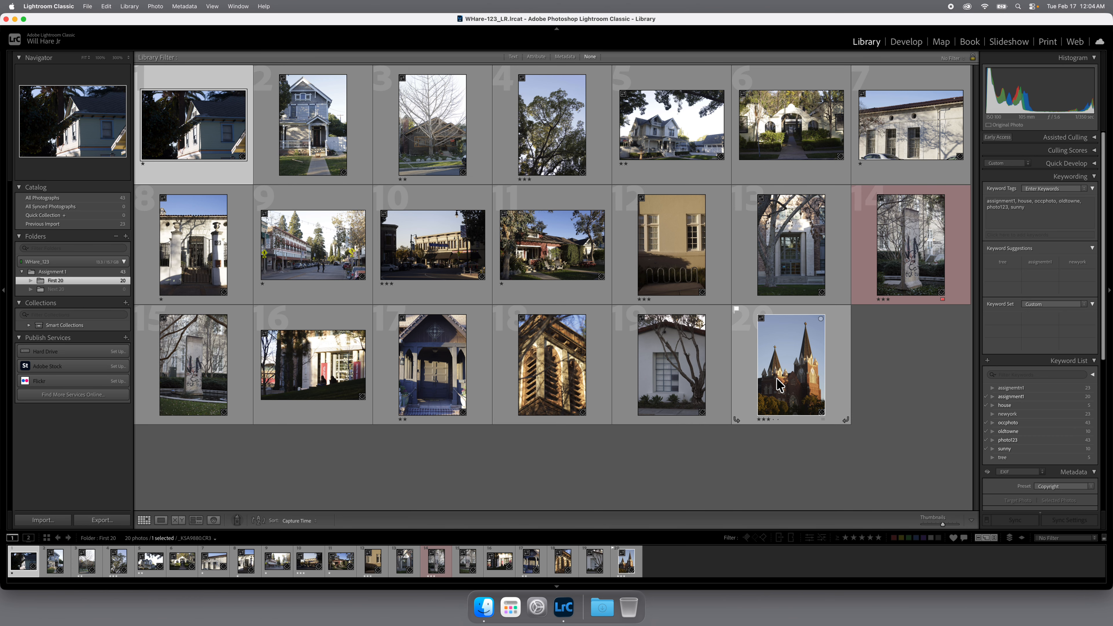
{"action": "key", "text": "super+a"}
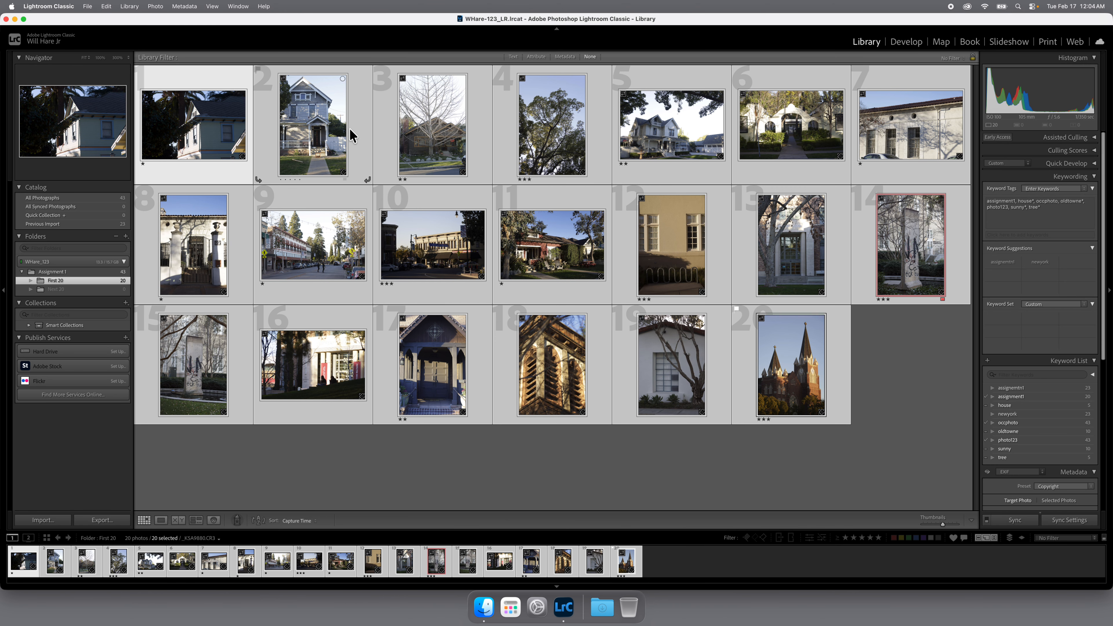
{"action": "left_click", "coordinate": [361, 121]}
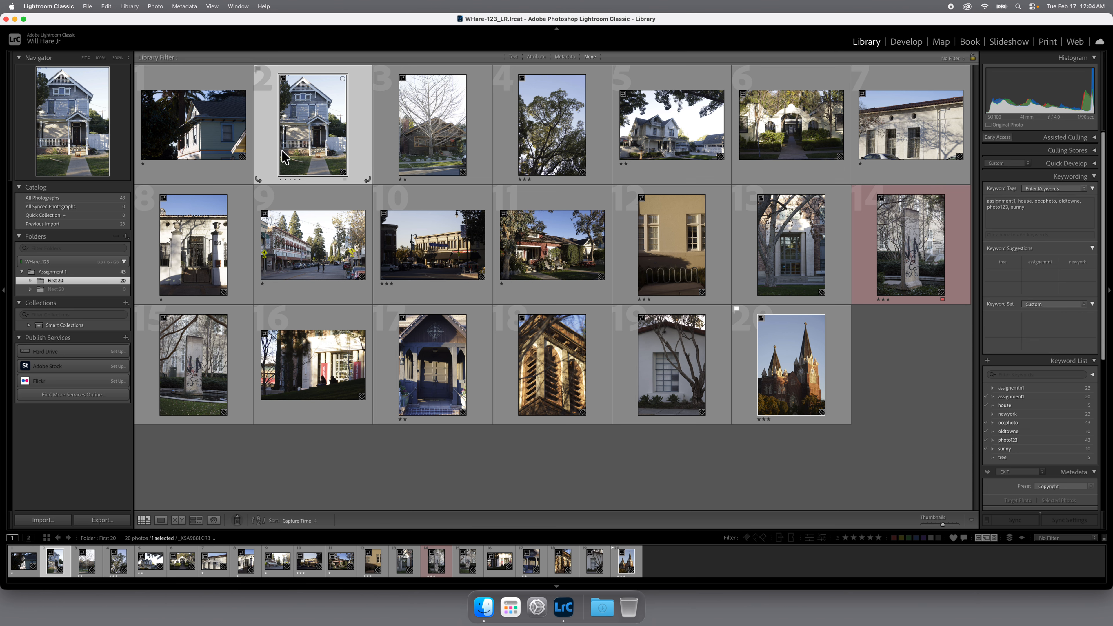
{"action": "key", "text": "super+a"}
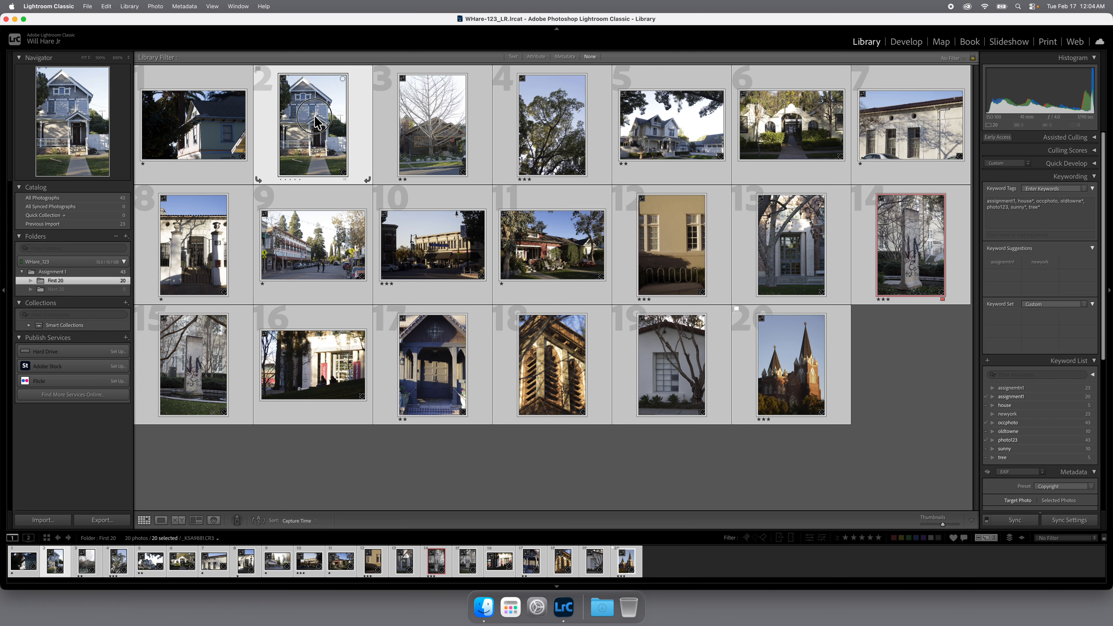
{"action": "mouse_move", "coordinate": [309, 126]}
{"action": "left_mouse_down"}
{"action": "mouse_move", "coordinate": [290, 146]}
{"action": "mouse_move", "coordinate": [189, 159]}
{"action": "mouse_move", "coordinate": [190, 192]}
{"action": "mouse_move", "coordinate": [155, 226]}
{"action": "mouse_move", "coordinate": [65, 272]}
{"action": "left_mouse_up"}
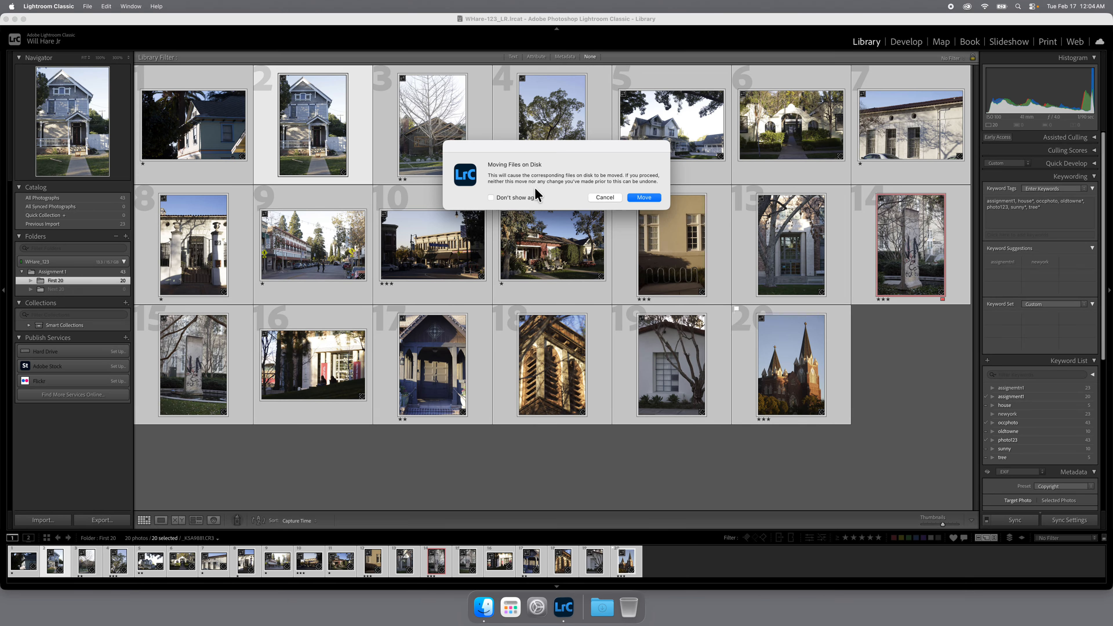
{"action": "left_click", "coordinate": [644, 197]}
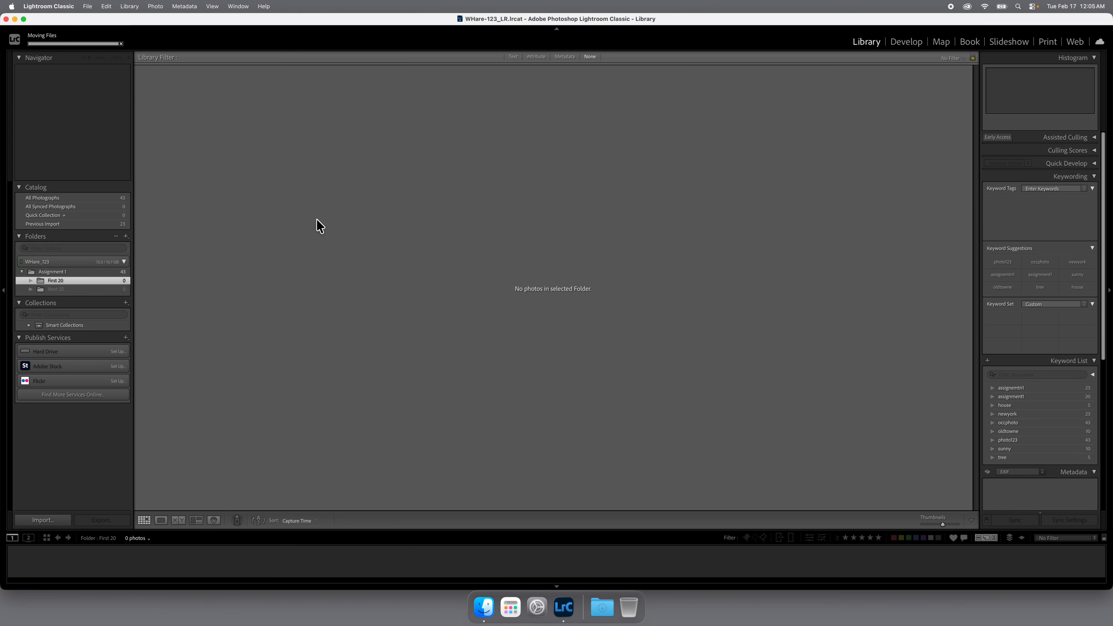
Review the Assignment 1 folder, then inspect its files and the First 20 and Next 20 subfolders in Finder
{"action": "left_click", "coordinate": [82, 272]}
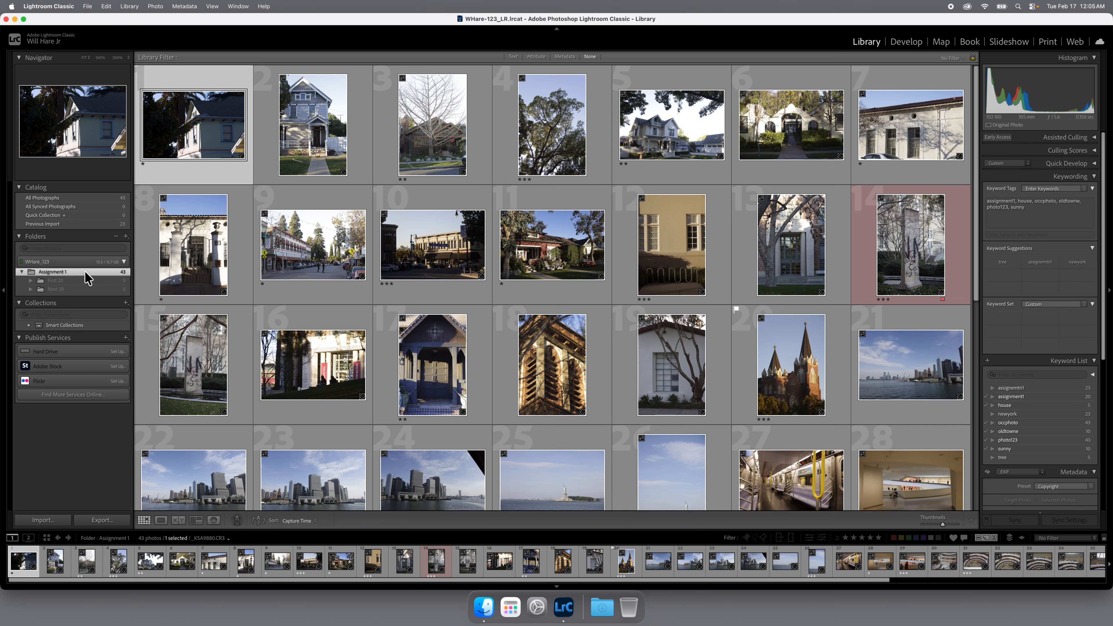
{"action": "left_click", "coordinate": [15, 19]}
{"action": "scroll", "coordinate": [613, 225], "scroll_direction": "up", "scroll_amount": 15}
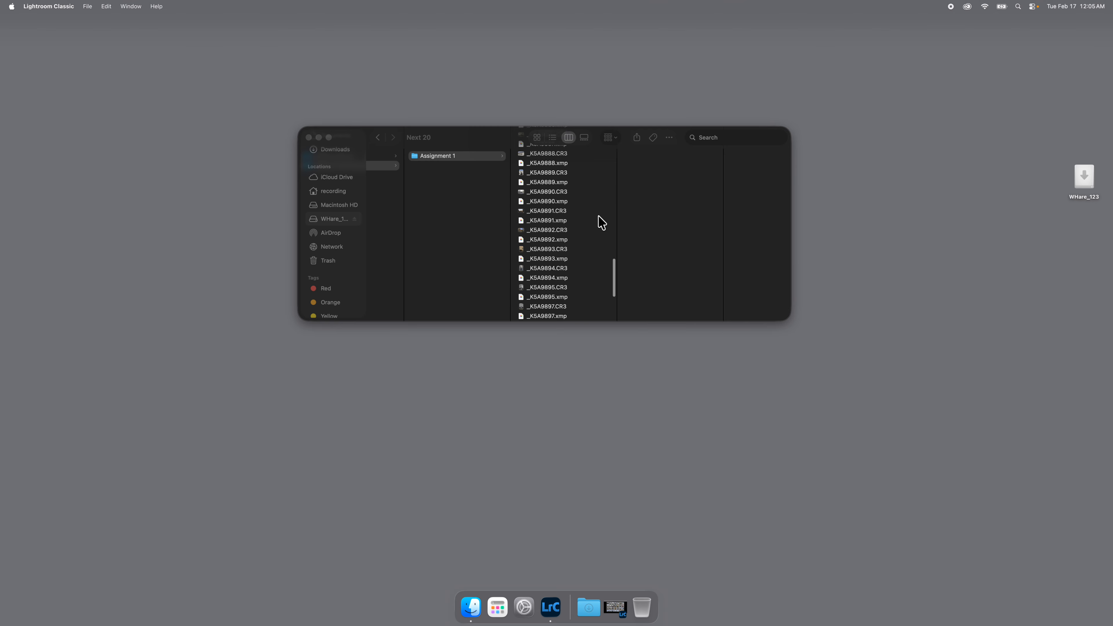
{"action": "scroll", "coordinate": [595, 210], "scroll_direction": "down", "scroll_amount": 10}
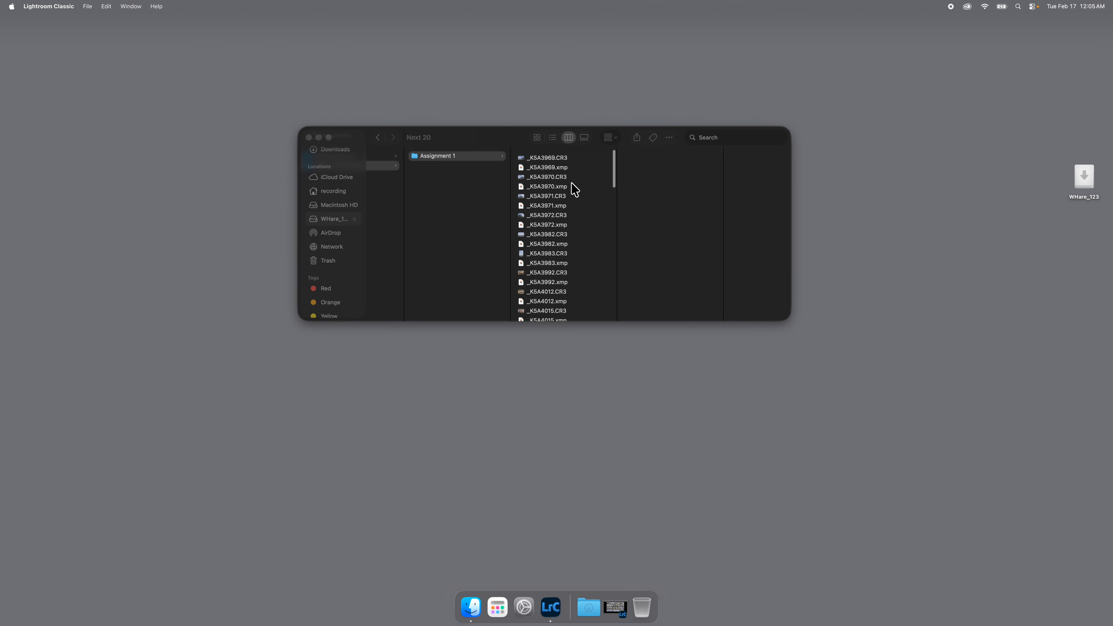
{"action": "scroll", "coordinate": [544, 159], "scroll_direction": "down", "scroll_amount": 5}
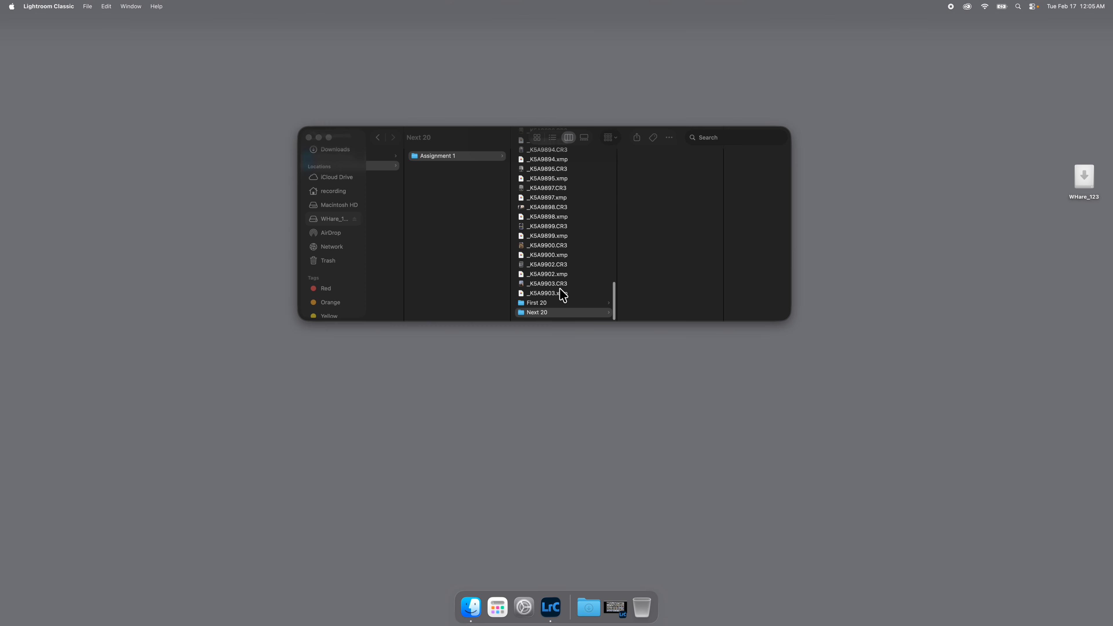
{"action": "left_click", "coordinate": [553, 302]}
{"action": "left_click", "coordinate": [554, 302]}
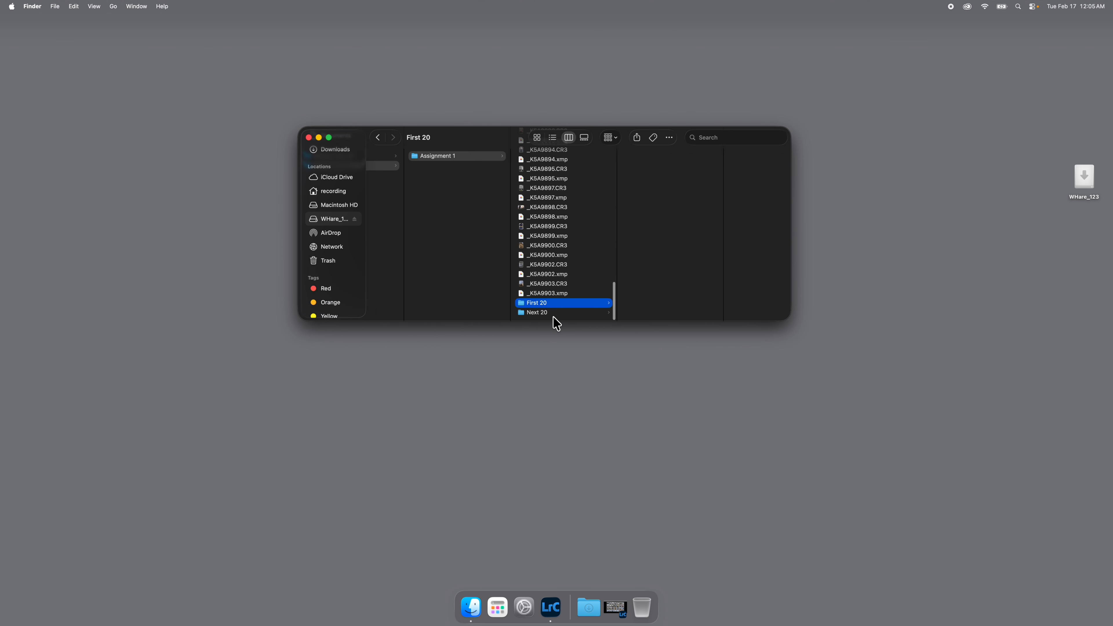
{"action": "left_click", "coordinate": [553, 314]}
{"action": "left_click", "coordinate": [551, 304]}
{"action": "left_click", "coordinate": [551, 312]}
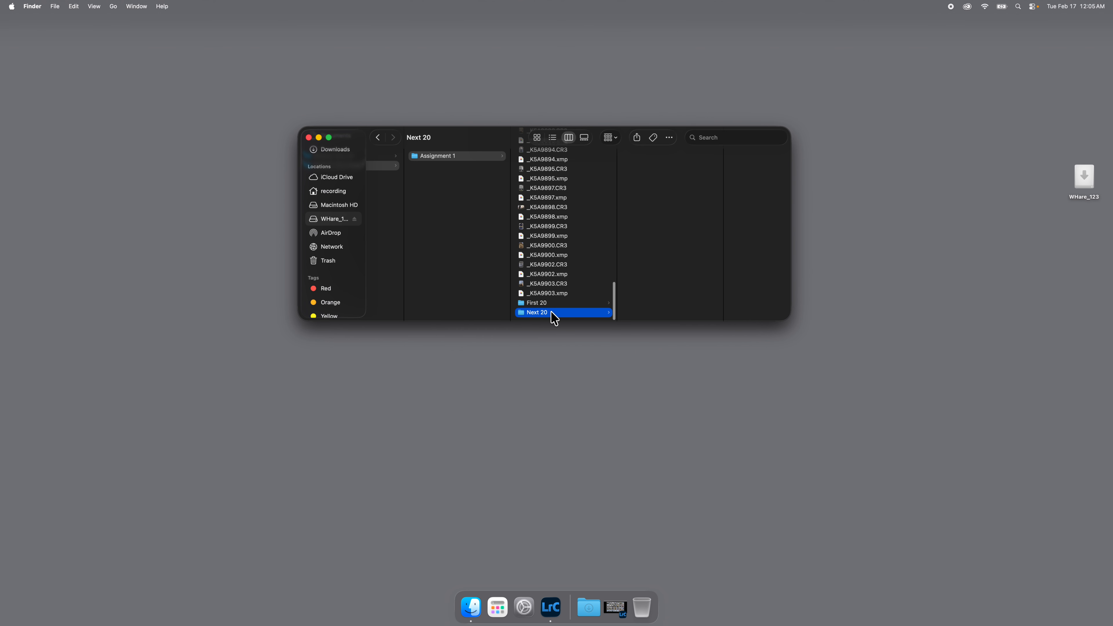
Return to Lightroom and remove the empty First 20 folder from the catalog
{"action": "left_click", "coordinate": [616, 608]}
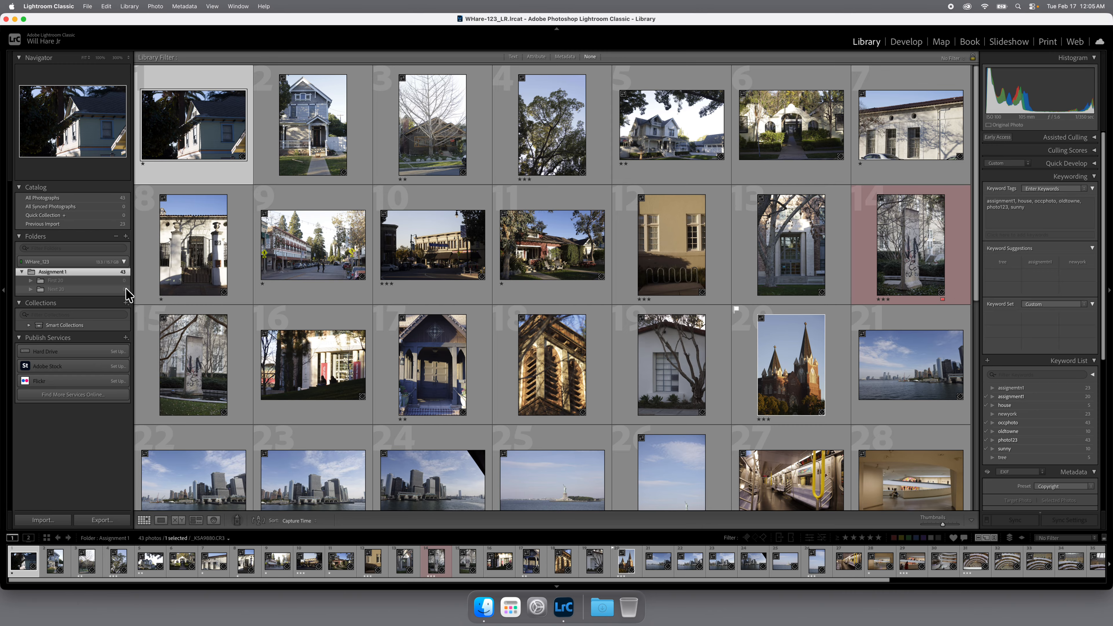
{"action": "right_click", "coordinate": [63, 281]}
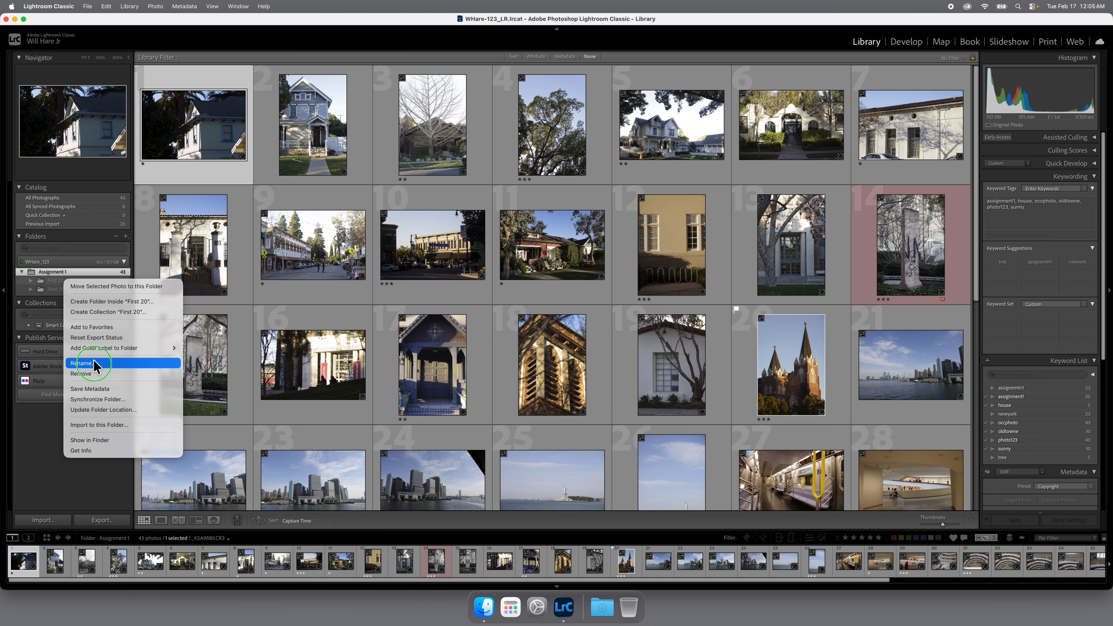
{"action": "left_click", "coordinate": [94, 376]}
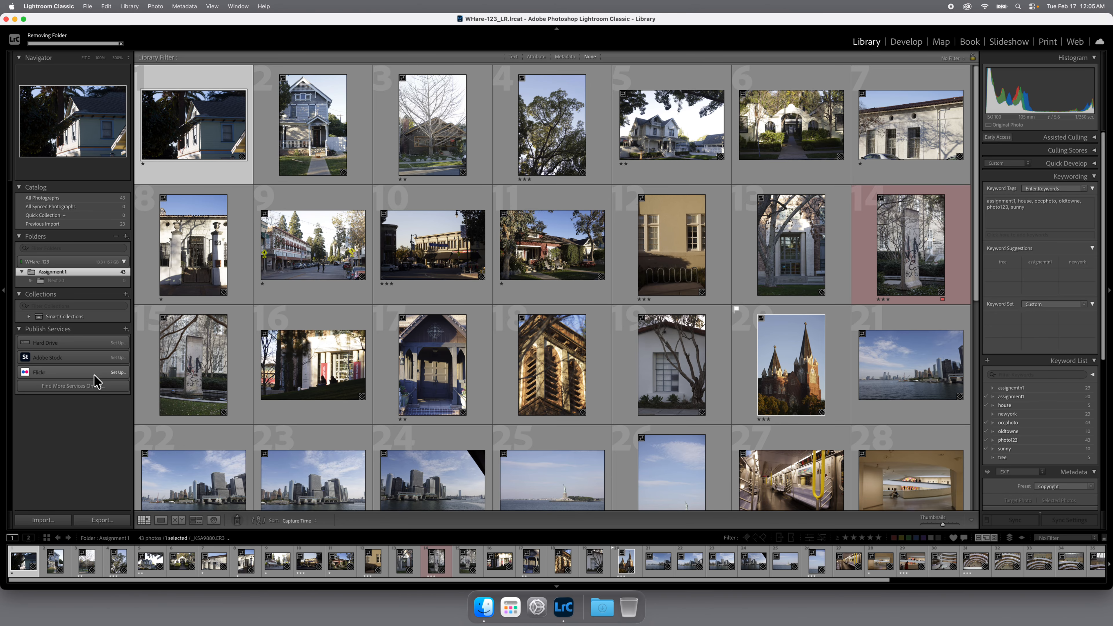
Remove the empty Next 20 folder from the catalog
{"action": "left_click", "coordinate": [65, 282]}
{"action": "right_click", "coordinate": [67, 281]}
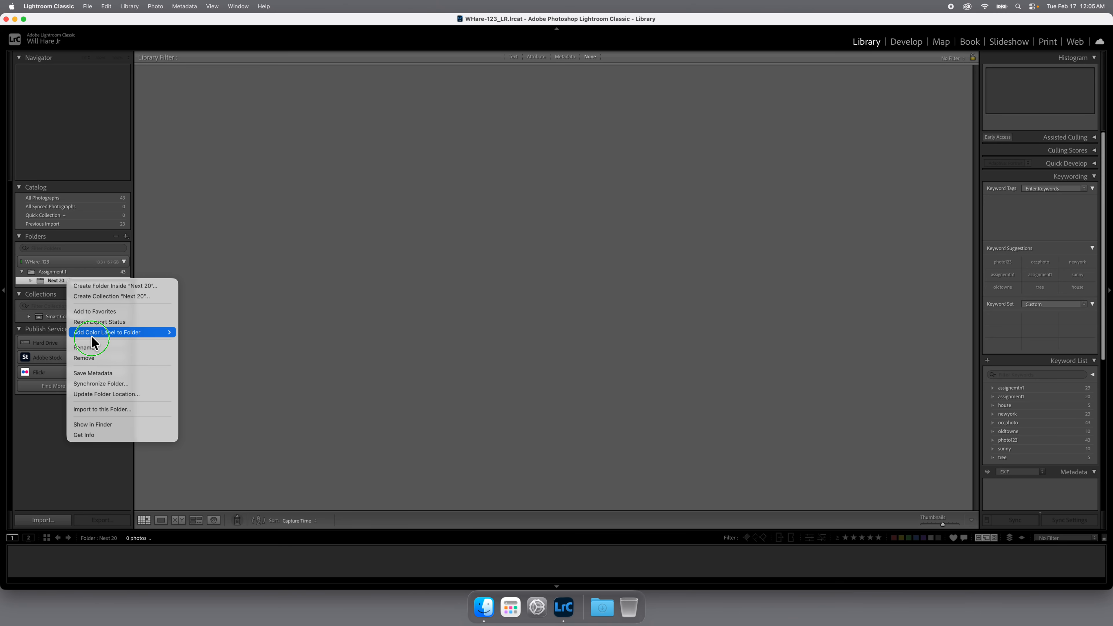
{"action": "left_click", "coordinate": [91, 357]}
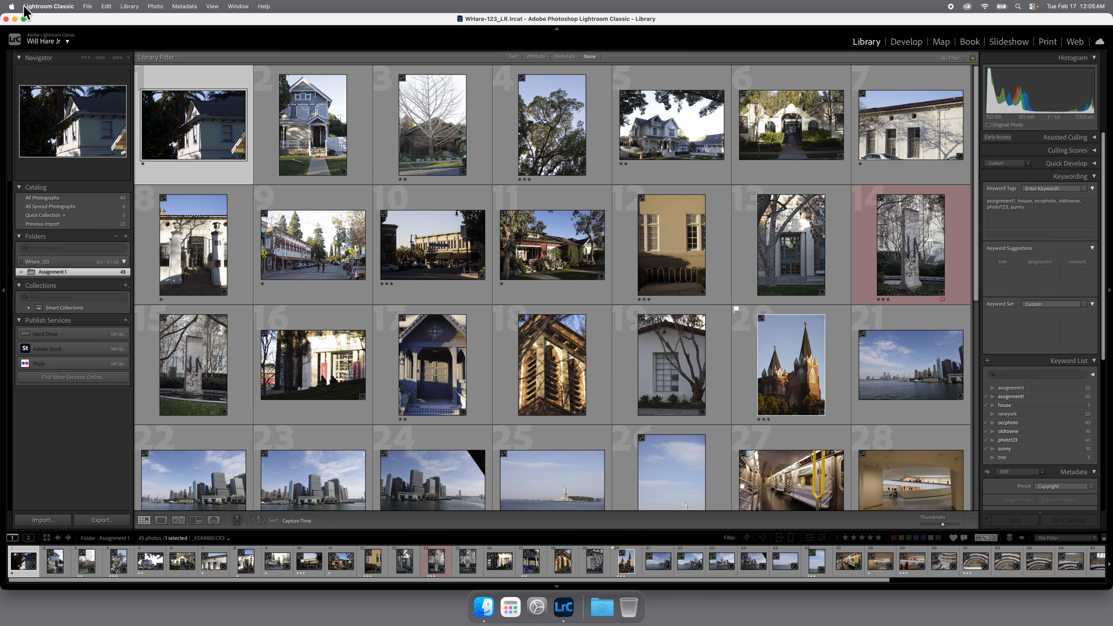
Minimize Lightroom and look through the files in the Assignment 1 folder in Finder
{"action": "left_click", "coordinate": [15, 19]}
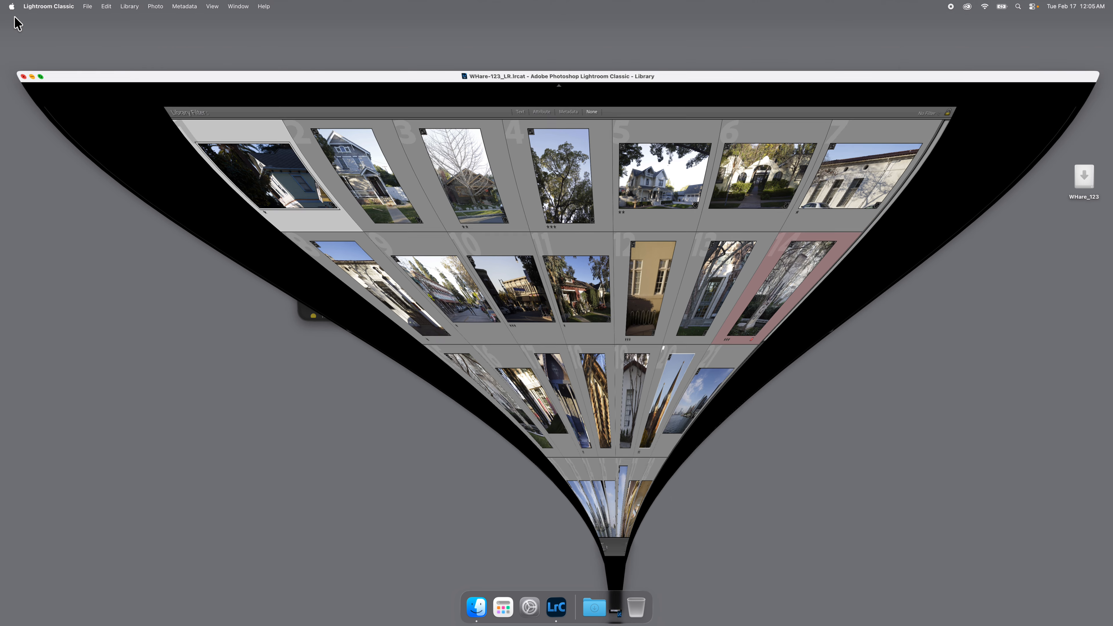
{"action": "scroll", "coordinate": [568, 265], "scroll_direction": "down", "scroll_amount": 20}
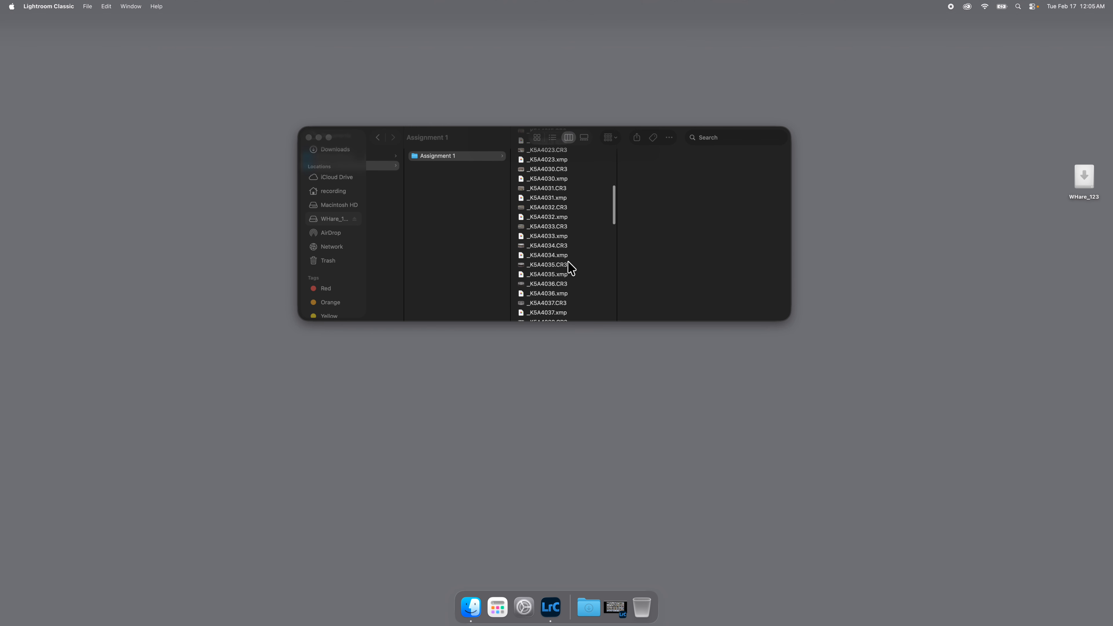
{"action": "scroll", "coordinate": [571, 267], "scroll_direction": "up", "scroll_amount": 20}
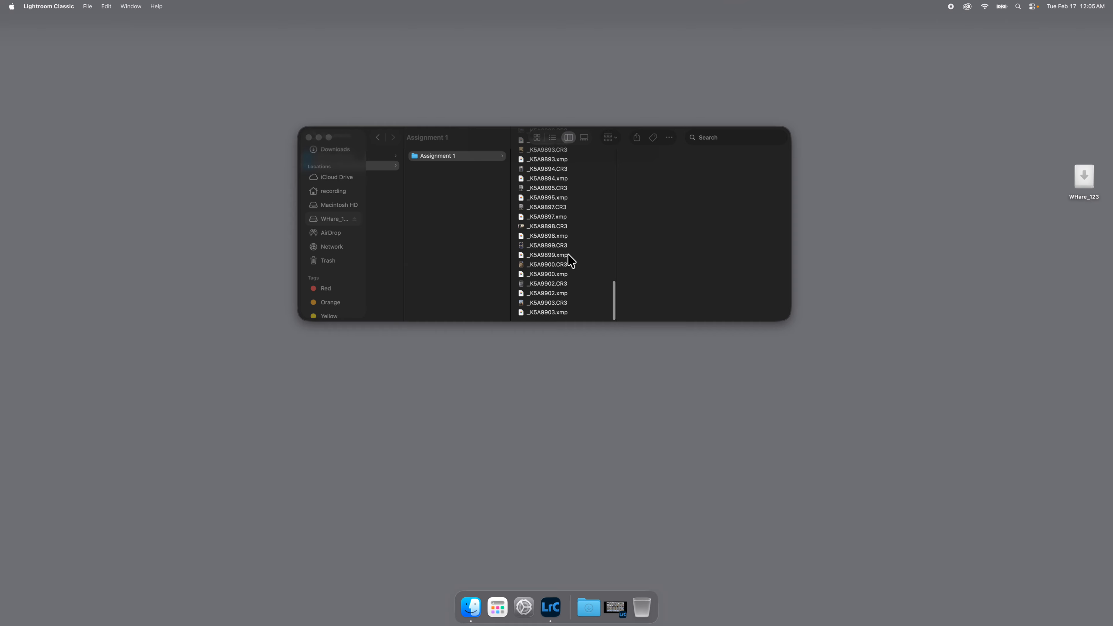
{"action": "scroll", "coordinate": [568, 255], "scroll_direction": "down", "scroll_amount": 20}
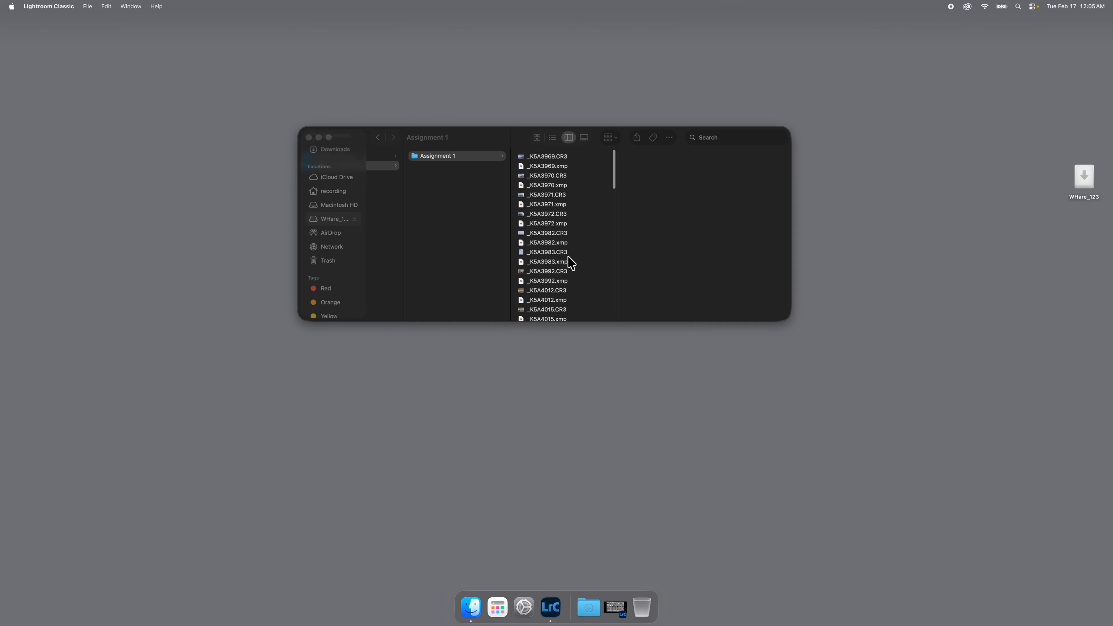
{"action": "scroll", "coordinate": [569, 263], "scroll_direction": "up", "scroll_amount": 20}
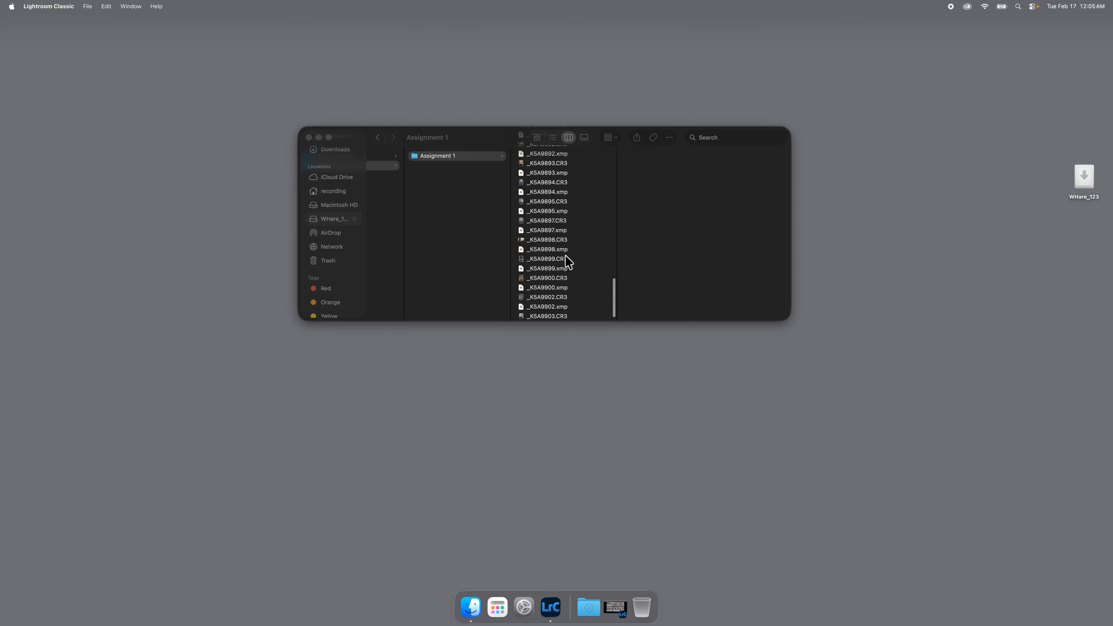
{"action": "scroll", "coordinate": [565, 260], "scroll_direction": "down", "scroll_amount": 20}
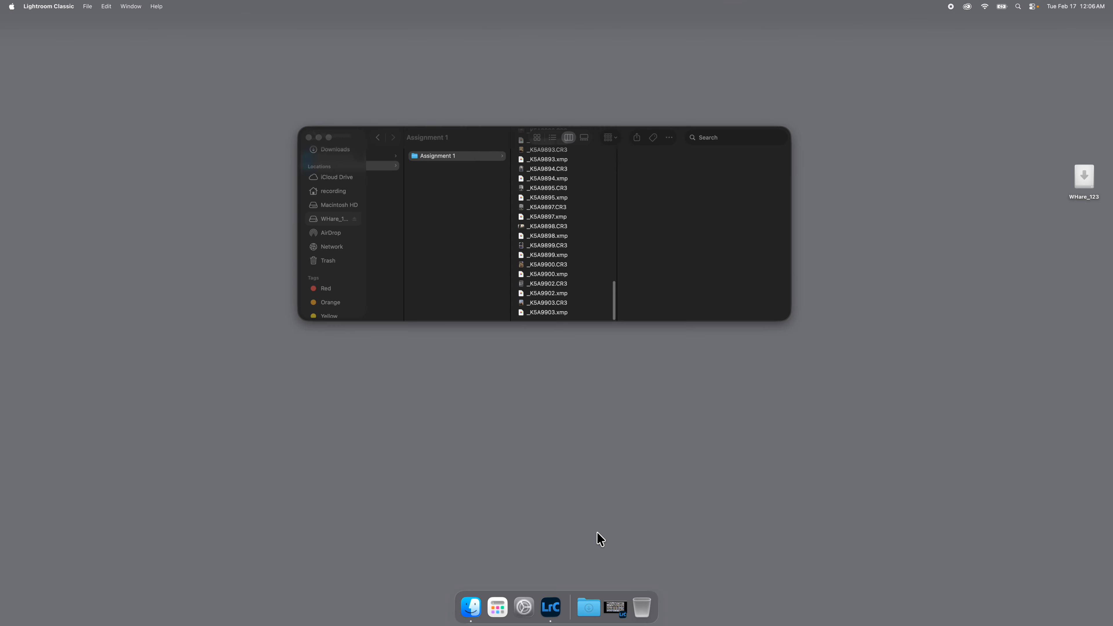
Back in Lightroom, create a First 20 subfolder inside Assignment 1 that includes the selected photo
{"action": "left_click", "coordinate": [615, 609]}
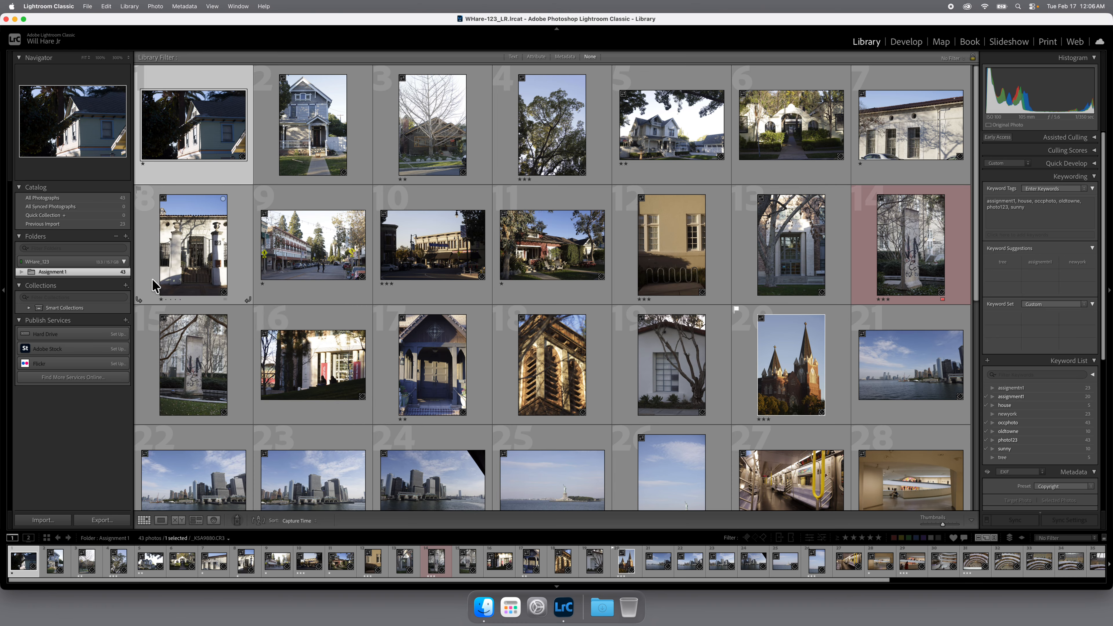
{"action": "left_click", "coordinate": [126, 237]}
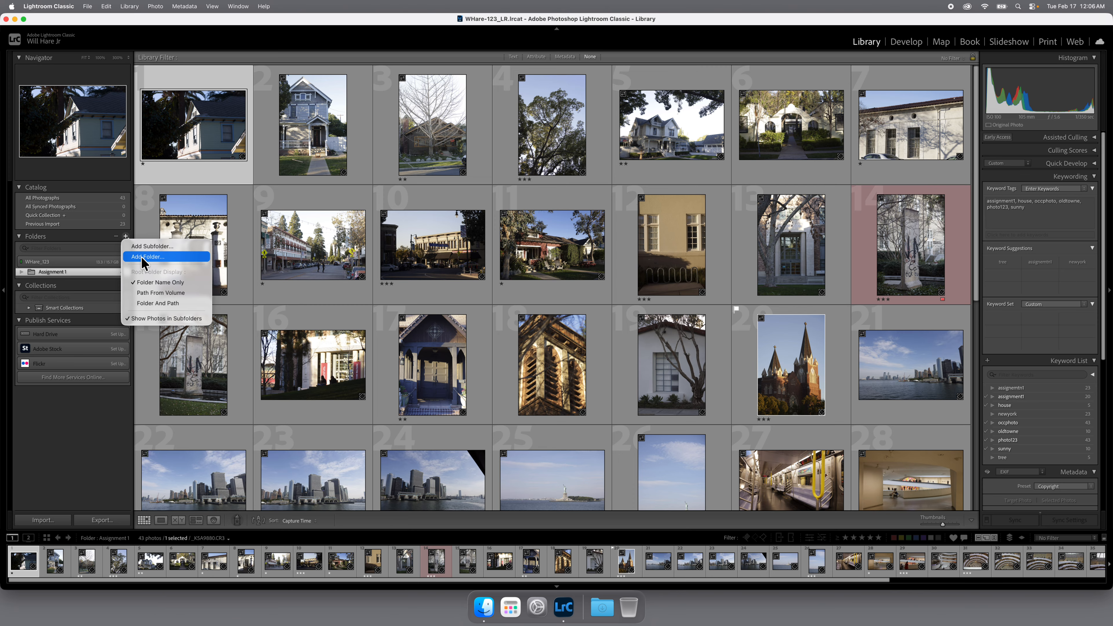
{"action": "left_click", "coordinate": [145, 247]}
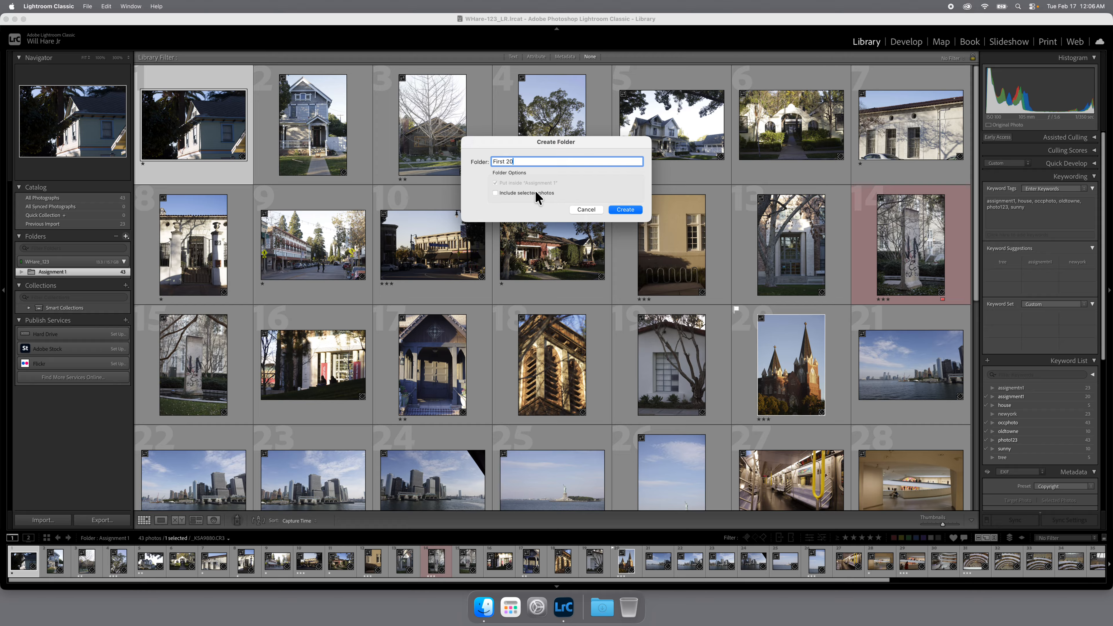
{"action": "left_click", "coordinate": [495, 193]}
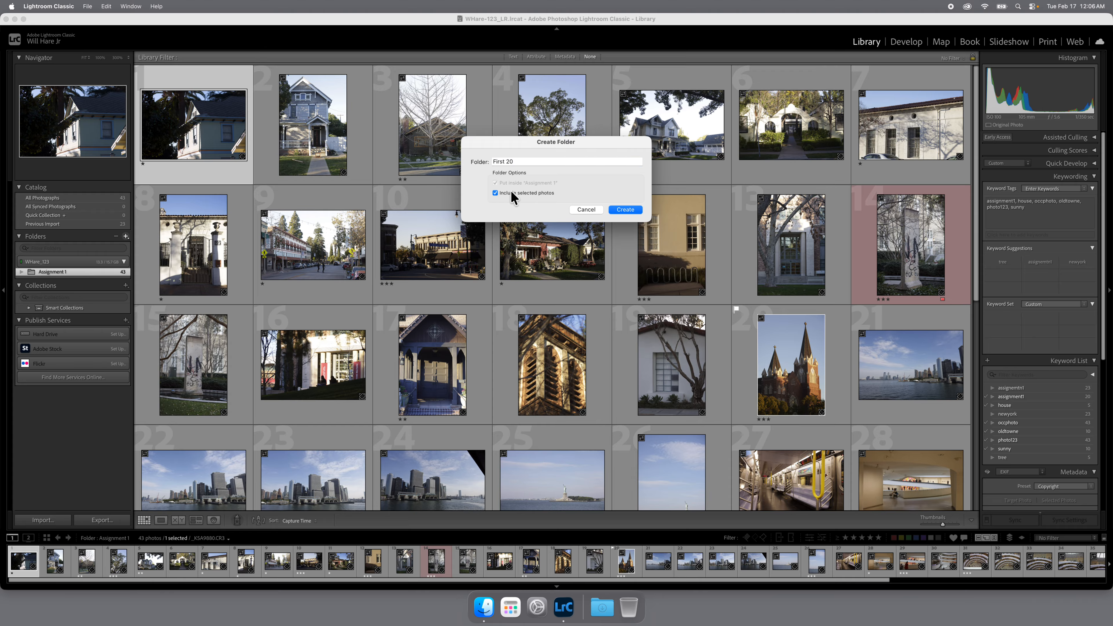
{"action": "left_click", "coordinate": [626, 210]}
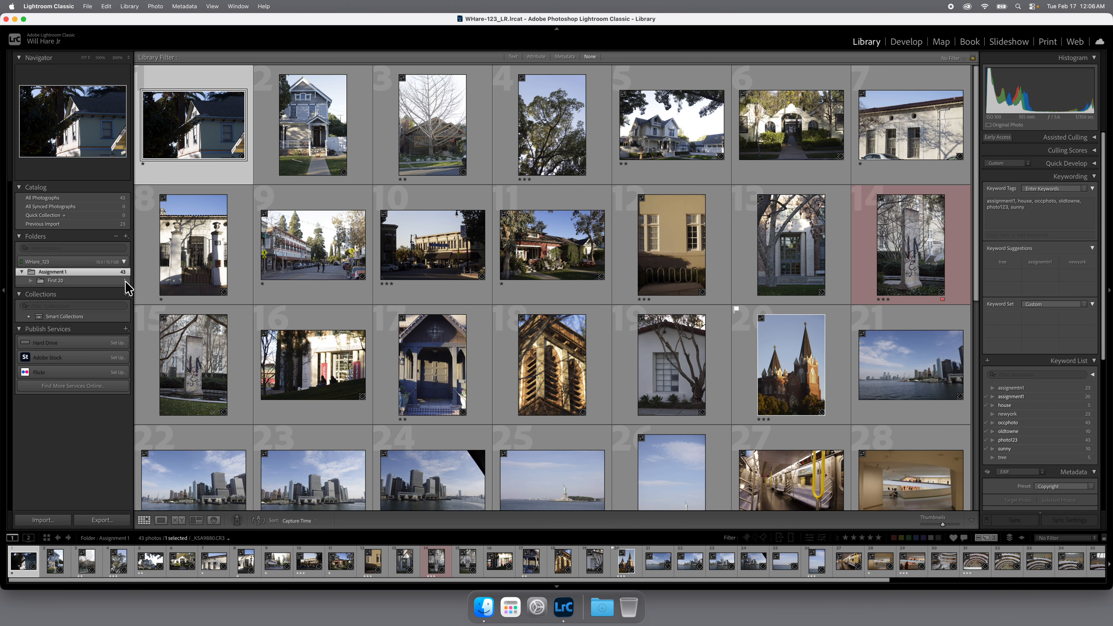
Select photos 2 through 20 in Assignment 1 and move them into the First 20 folder
{"action": "left_click", "coordinate": [66, 281]}
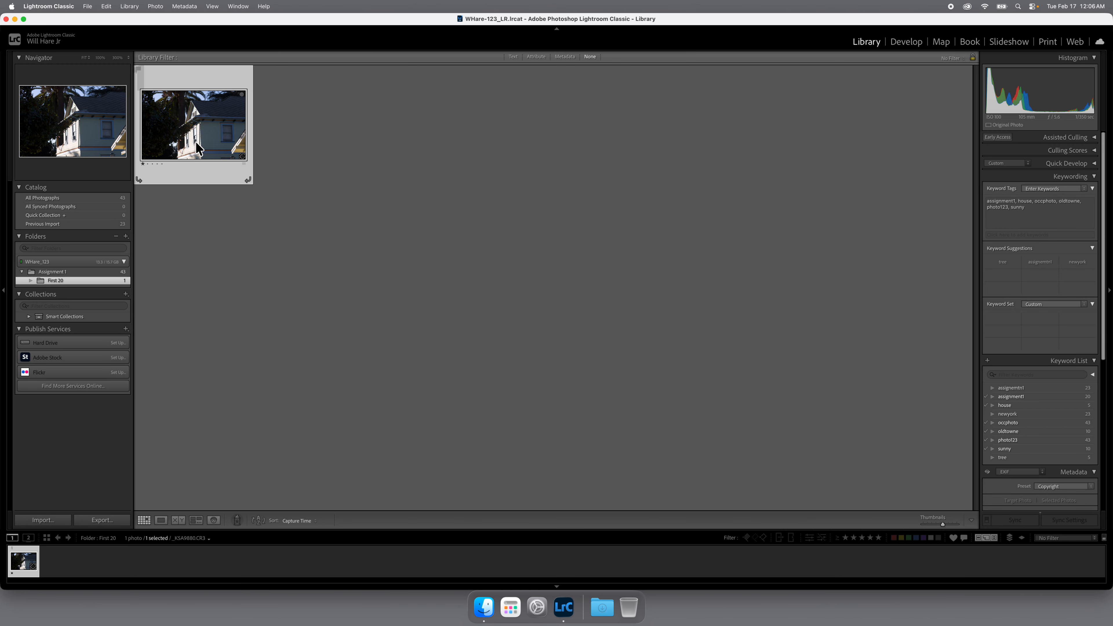
{"action": "left_click", "coordinate": [81, 271]}
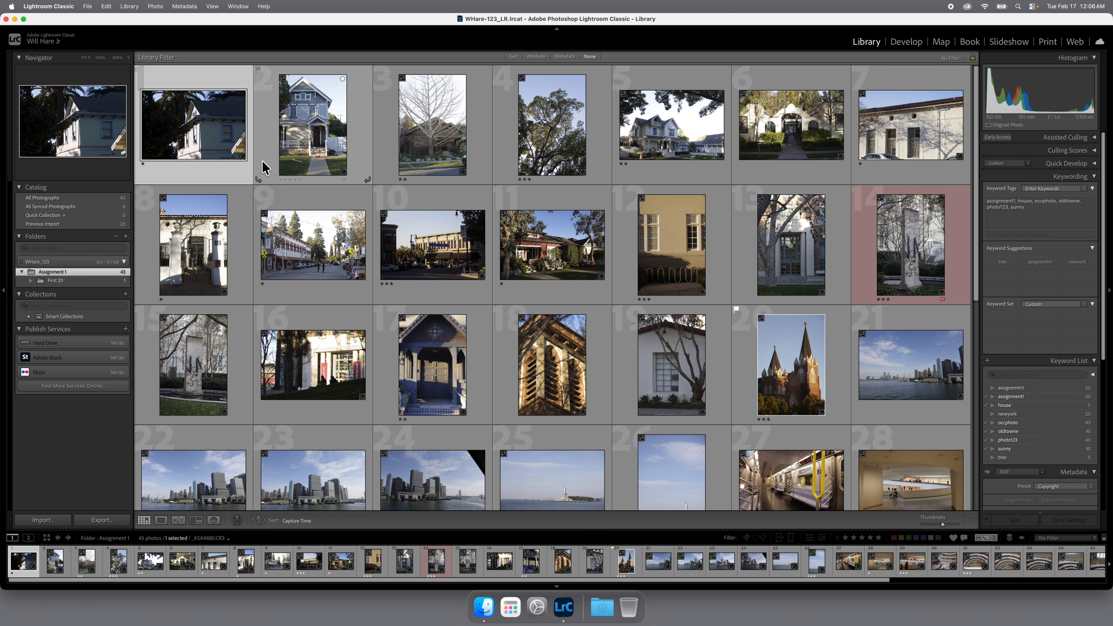
{"action": "left_click", "coordinate": [306, 162]}
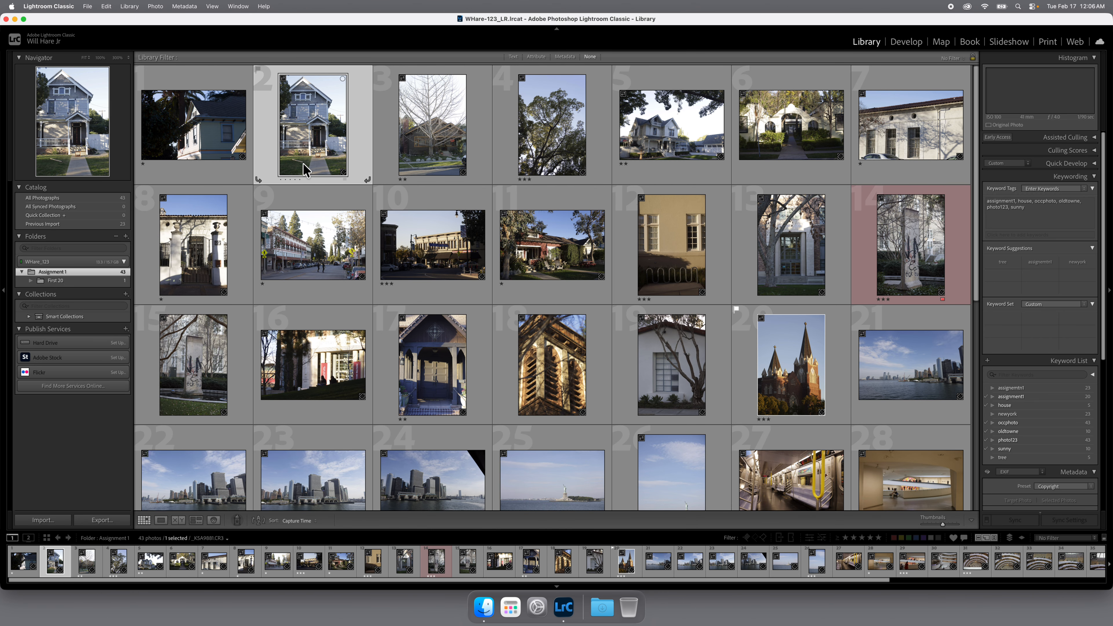
{"action": "left_click", "coordinate": [793, 372], "text": "shift"}
{"action": "left_click_drag", "start_coordinate": [212, 358], "coordinate": [79, 281]}
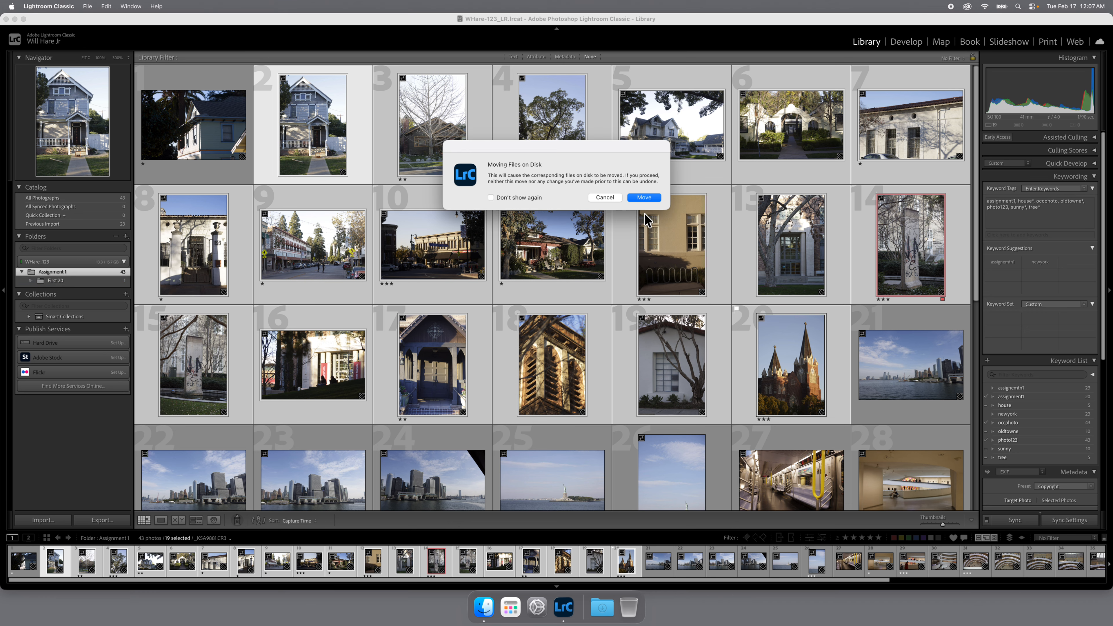
{"action": "left_click", "coordinate": [643, 198]}
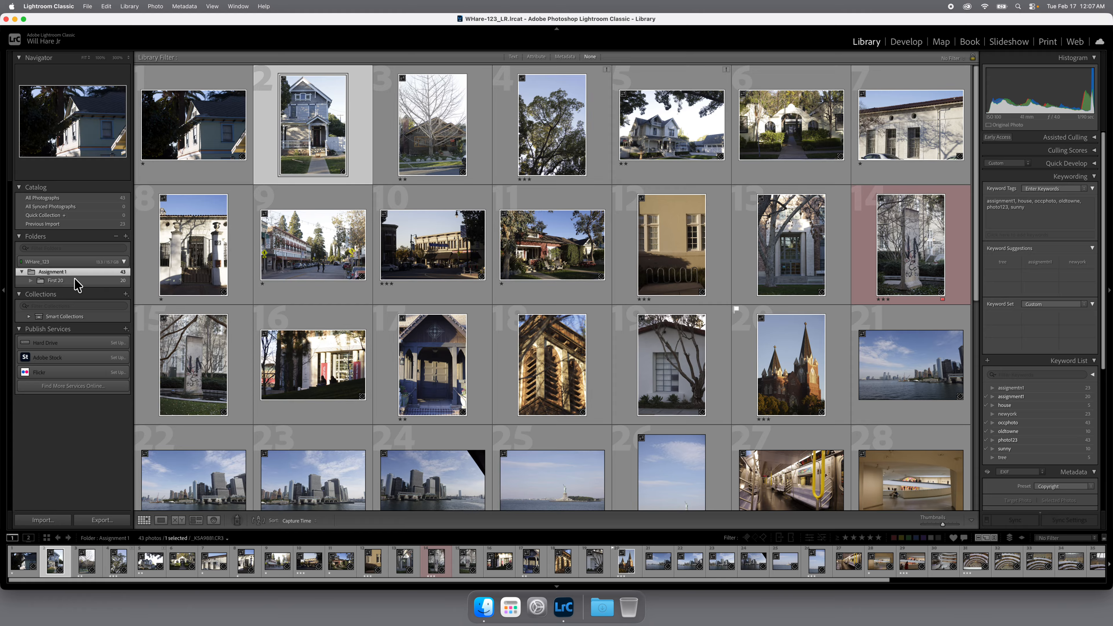
Check the First 20 folder's contents in Lightroom and in Finder, then return to Lightroom
{"action": "left_click", "coordinate": [125, 285]}
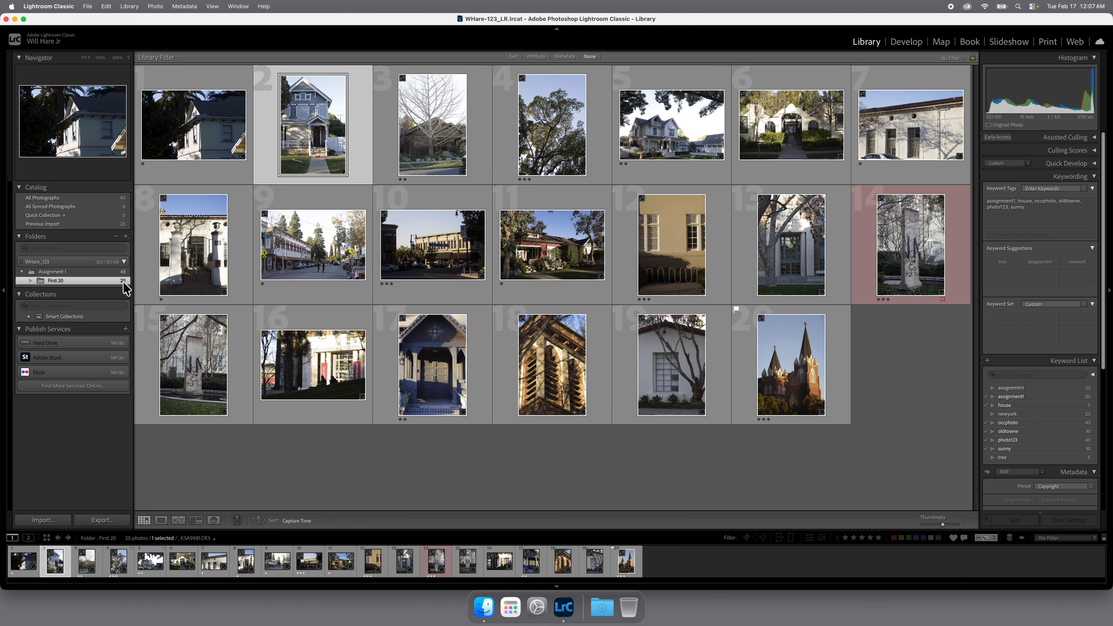
{"action": "left_click", "coordinate": [15, 19]}
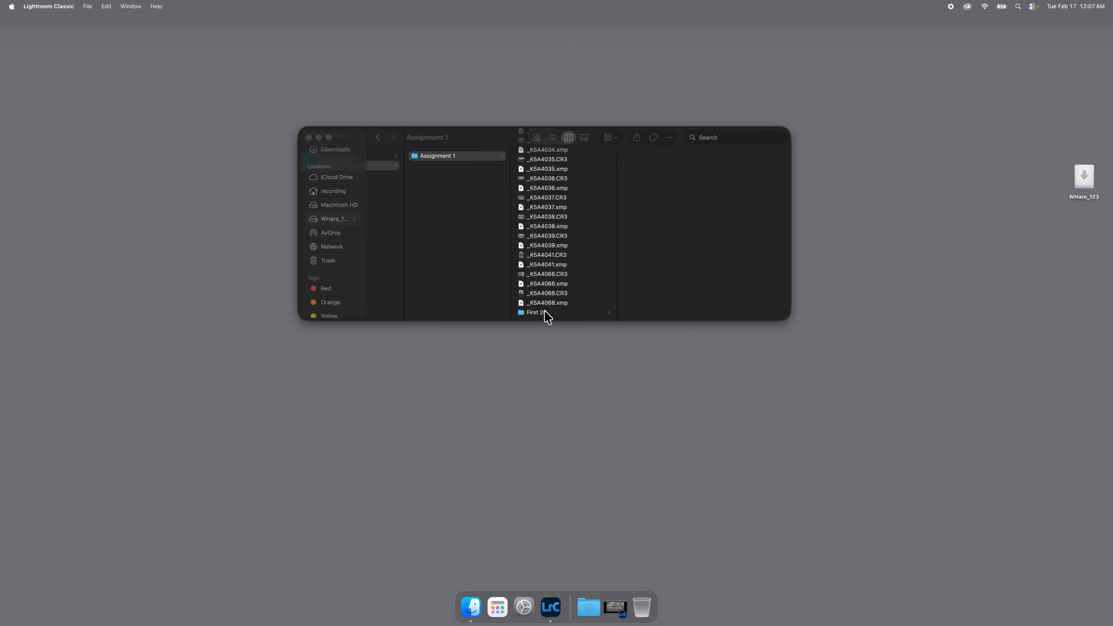
{"action": "left_click", "coordinate": [544, 311]}
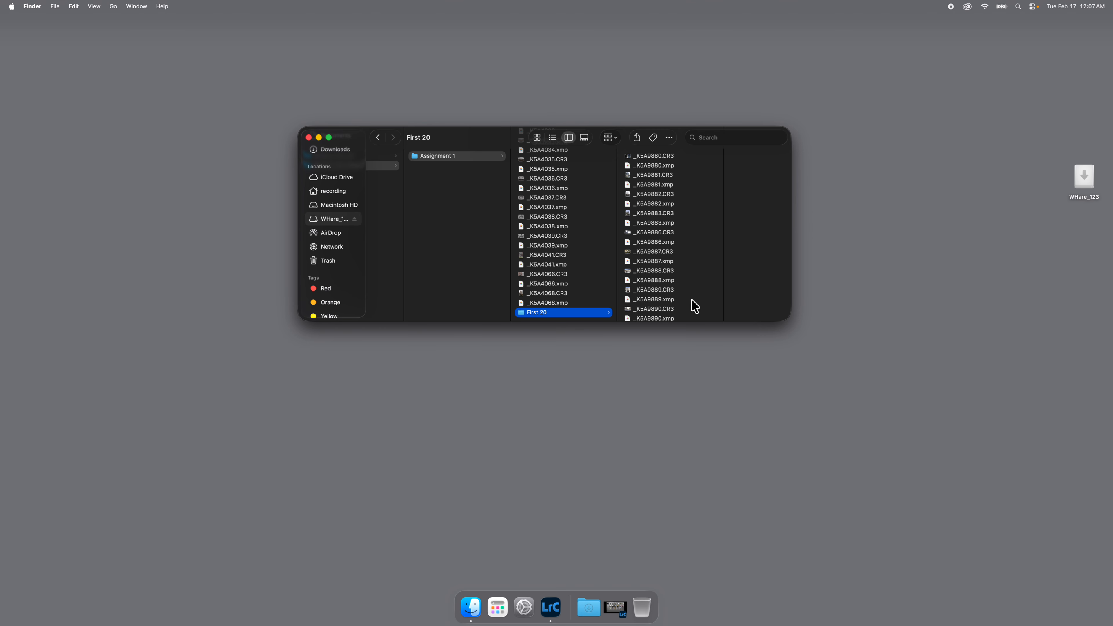
{"action": "left_click", "coordinate": [616, 609]}
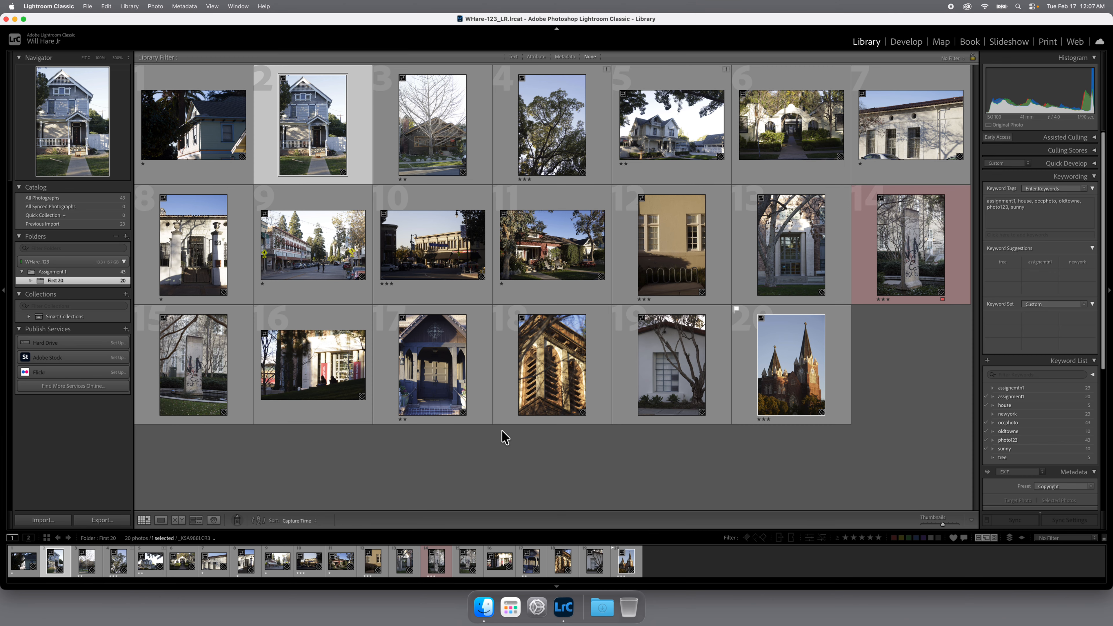